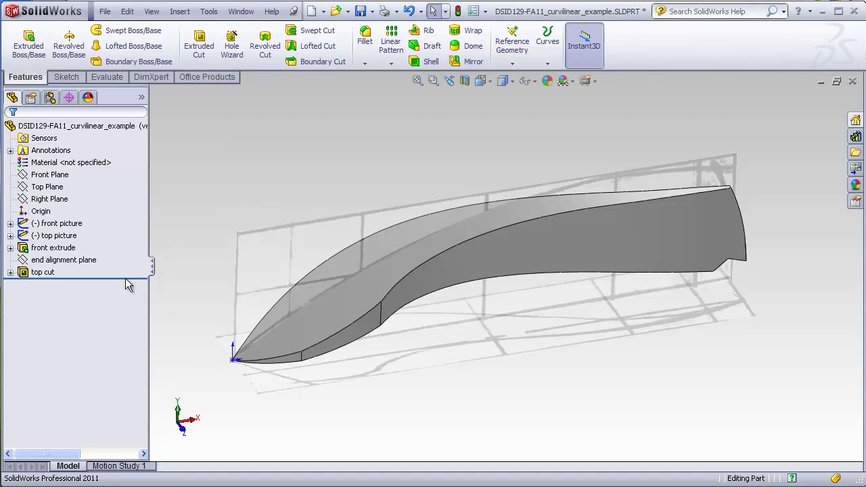
Orbit the SolidWorks blade model to inspect the sketch pictures, front extrude and top cut
{"action": "left_click_drag", "start_coordinate": [126, 278], "coordinate": [128, 241]}
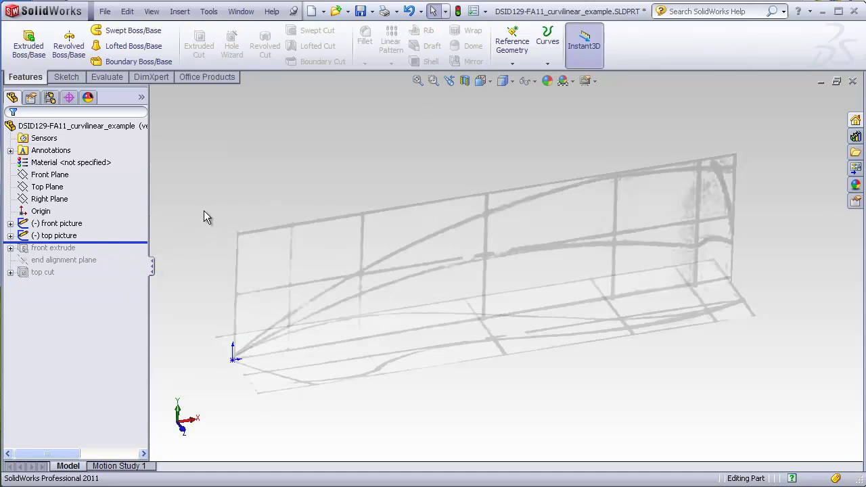
{"action": "mouse_move", "coordinate": [207, 241]}
{"action": "middle_mouse_down"}
{"action": "mouse_move", "coordinate": [192, 183]}
{"action": "mouse_move", "coordinate": [186, 380]}
{"action": "mouse_move", "coordinate": [192, 282]}
{"action": "mouse_move", "coordinate": [228, 225]}
{"action": "mouse_move", "coordinate": [212, 246]}
{"action": "middle_mouse_up"}
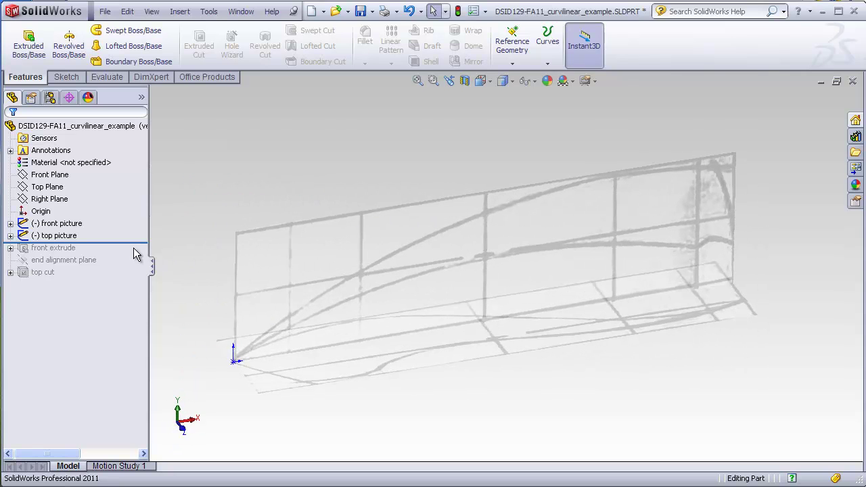
{"action": "left_click_drag", "start_coordinate": [144, 242], "coordinate": [144, 255]}
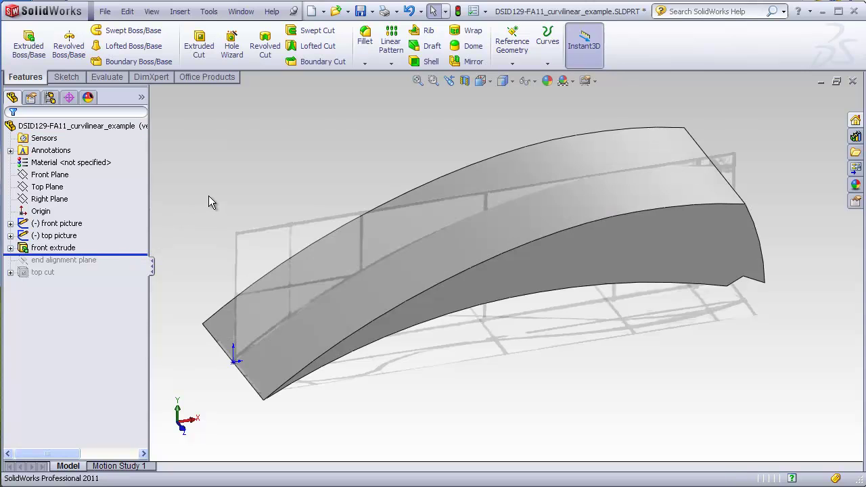
{"action": "middle_click_drag", "start_coordinate": [210, 198], "coordinate": [203, 312]}
{"action": "left_click_drag", "start_coordinate": [140, 255], "coordinate": [140, 280]}
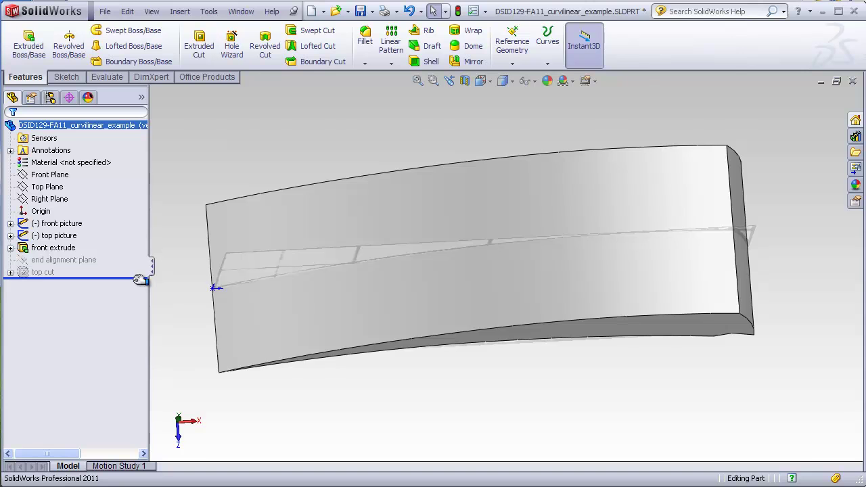
{"action": "middle_click_drag", "start_coordinate": [224, 368], "coordinate": [255, 296]}
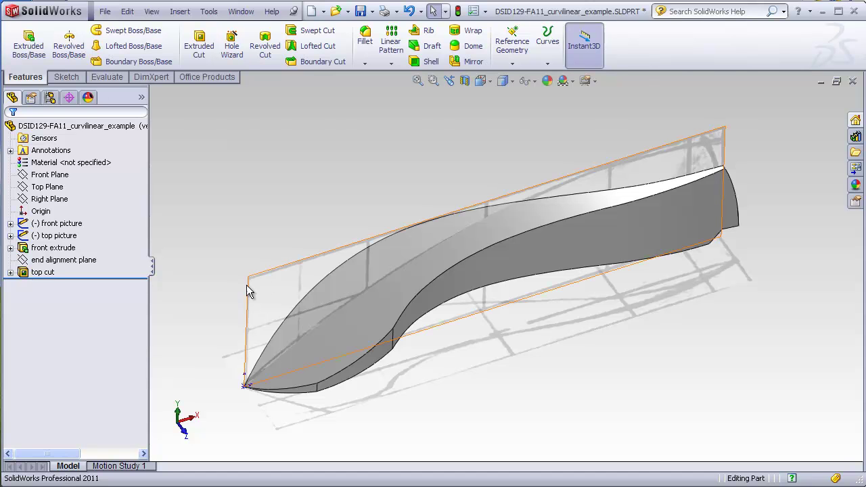
{"action": "middle_click_drag", "start_coordinate": [247, 289], "coordinate": [238, 262]}
{"action": "key", "text": "Escape"}
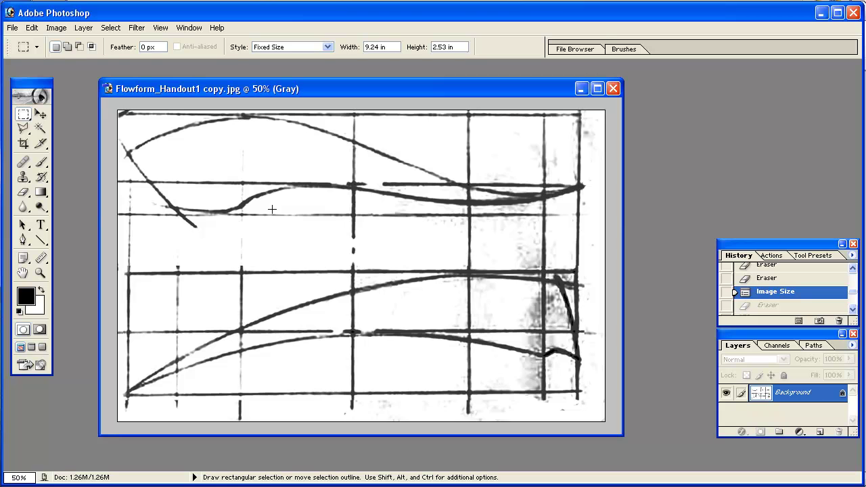
Check Image Size unchanged, then measure the lower view diagonally: W 9.222, H -2.539
{"action": "left_click", "coordinate": [56, 31]}
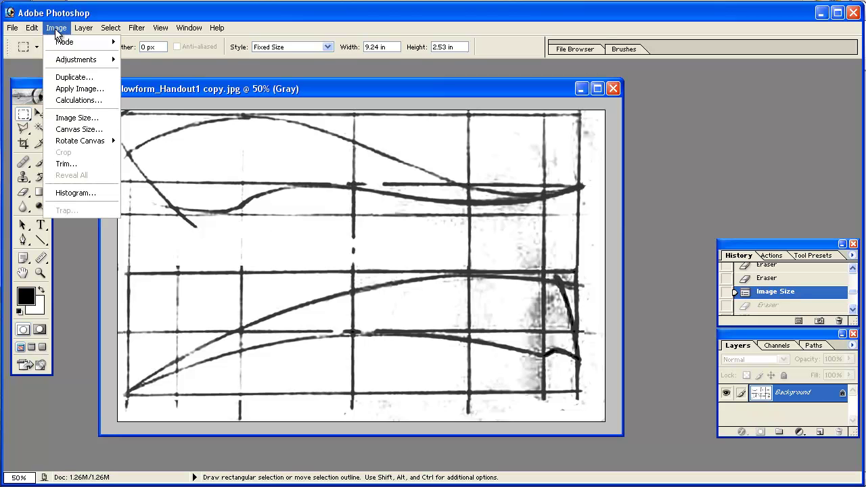
{"action": "left_click", "coordinate": [74, 117]}
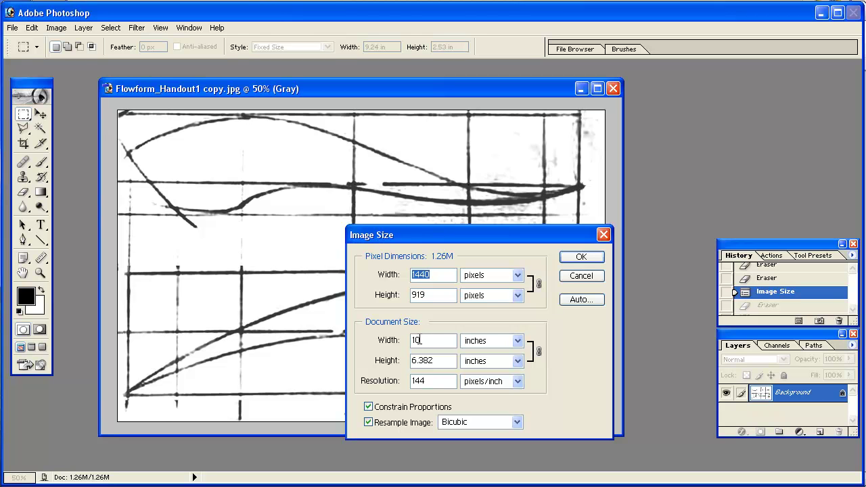
{"action": "left_click", "coordinate": [602, 234]}
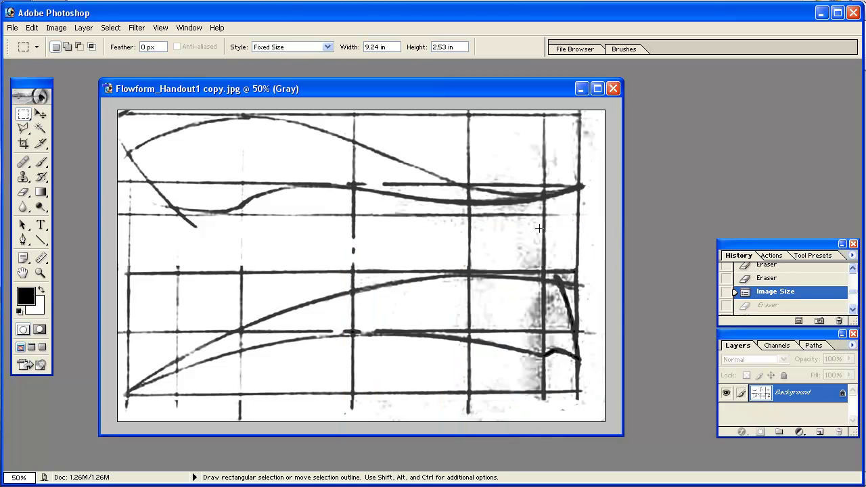
{"action": "left_click", "coordinate": [42, 259]}
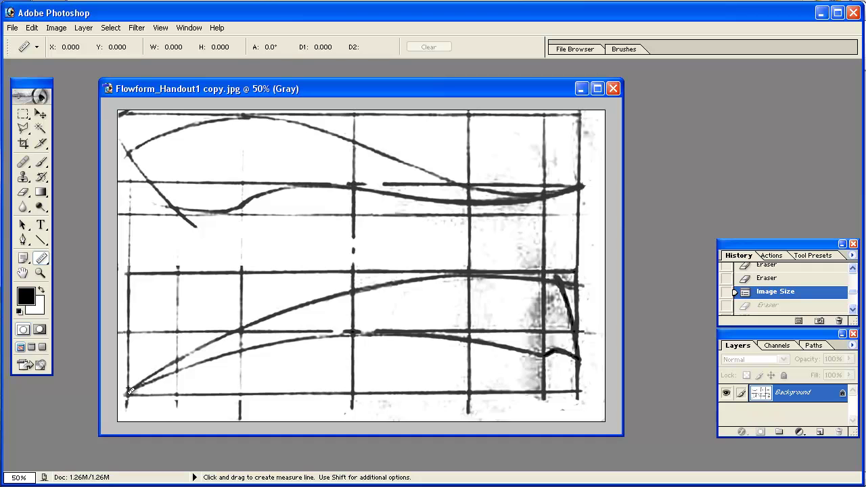
{"action": "left_click_drag", "start_coordinate": [129, 397], "coordinate": [576, 273]}
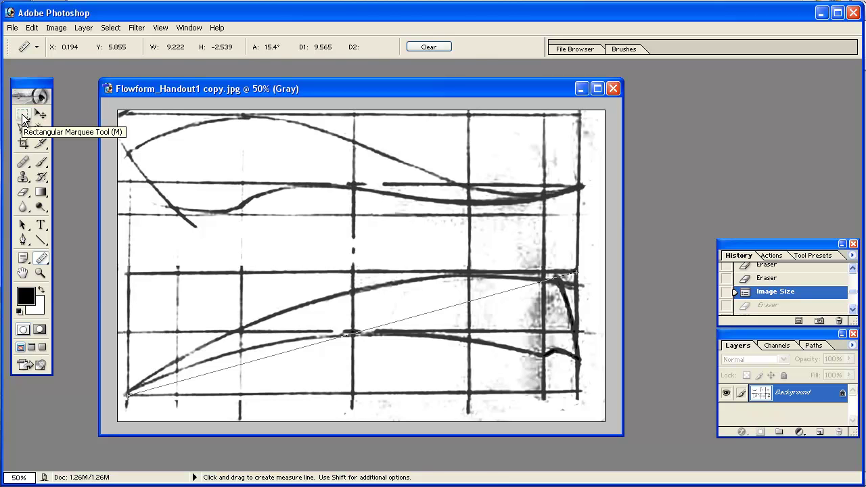
Place a fixed 9.24 × 2.53 in rectangular selection over the lower view, nudged onto its bottom line
{"action": "left_click", "coordinate": [23, 118]}
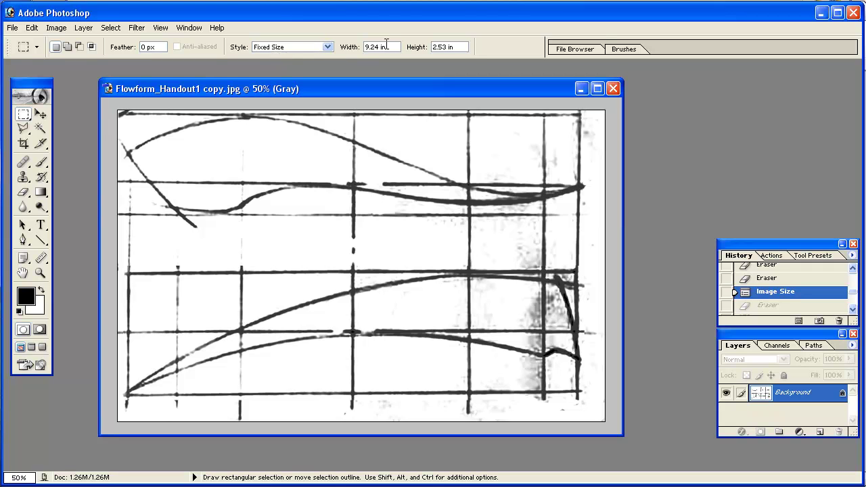
{"action": "left_click_drag", "start_coordinate": [392, 47], "coordinate": [360, 51]}
{"action": "type", "text": "9.24 in"}
{"action": "left_click_drag", "start_coordinate": [376, 168], "coordinate": [298, 273], "text": "shift"}
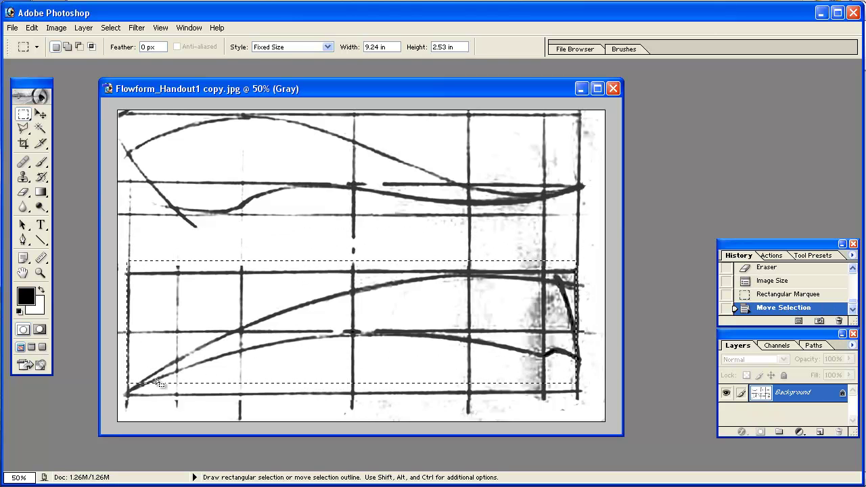
{"action": "key", "text": "Down"}
{"action": "key", "text": "Down"}
{"action": "key", "text": "Down"}
{"action": "key", "text": "Down"}
{"action": "key", "text": "Down"}
{"action": "key", "text": "Down"}
{"action": "key", "text": "Down"}
{"action": "key", "text": "Down"}
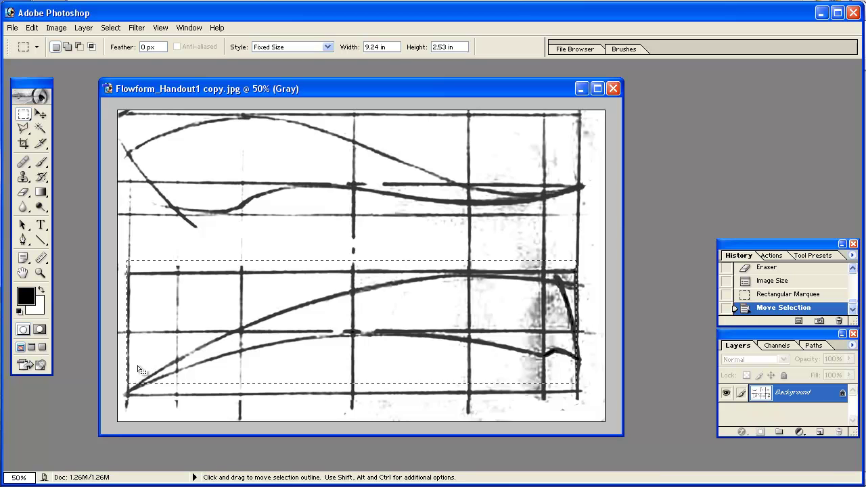
{"action": "key", "text": "Down"}
{"action": "key", "text": "Down"}
{"action": "key", "text": "Down"}
{"action": "key", "text": "Down"}
{"action": "key", "text": "Down"}
{"action": "key", "text": "Down"}
{"action": "key", "text": "Down"}
{"action": "key", "text": "Down"}
{"action": "key", "text": "Down"}
{"action": "key", "text": "Down"}
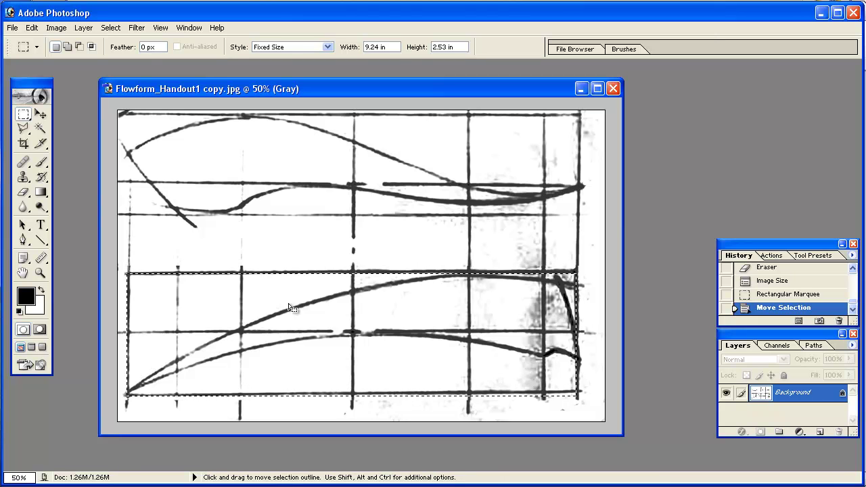
Crop the image to the lower-view selection with Image > Crop, then deselect with Ctrl+D
{"action": "left_click", "coordinate": [54, 29]}
{"action": "left_click", "coordinate": [63, 152]}
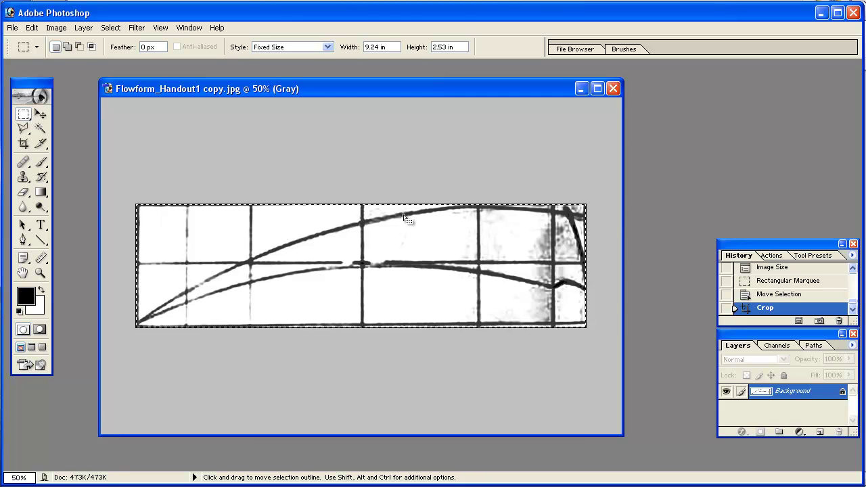
{"action": "key", "text": "ctrl+d"}
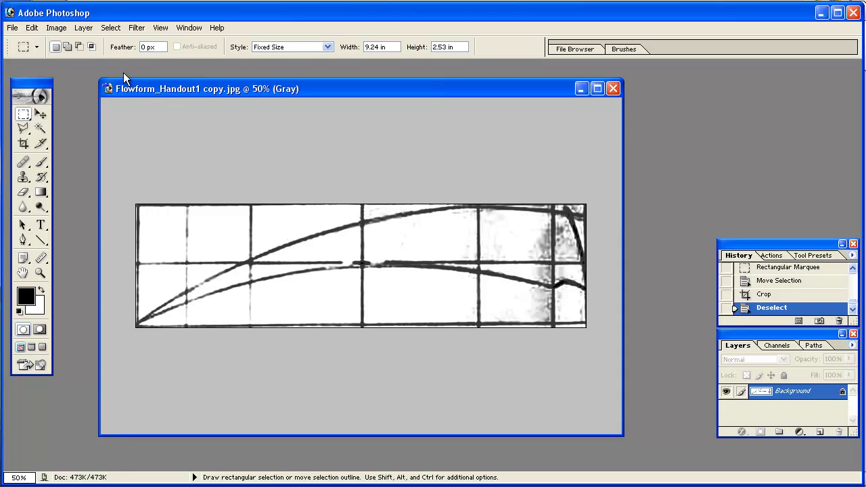
Set the cropped sketch to 9.24 in wide and resample to 100 pixels/inch, giving 924 × 253 pixels
{"action": "left_click", "coordinate": [58, 27]}
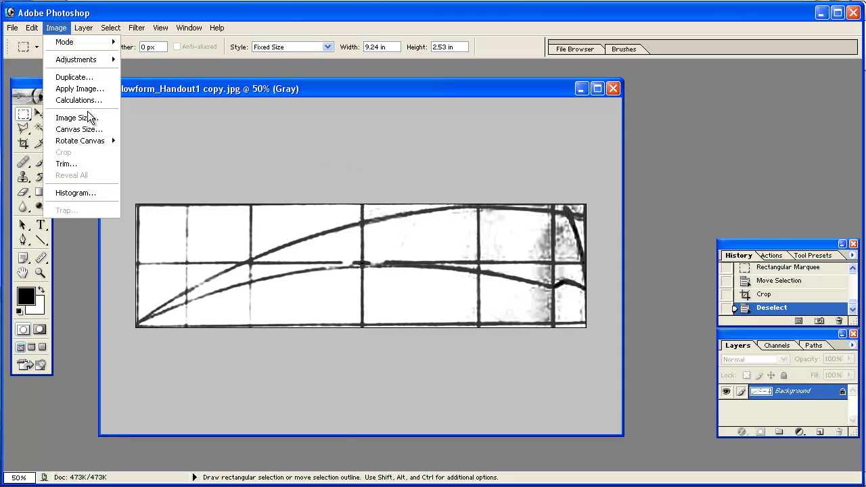
{"action": "left_click", "coordinate": [89, 117]}
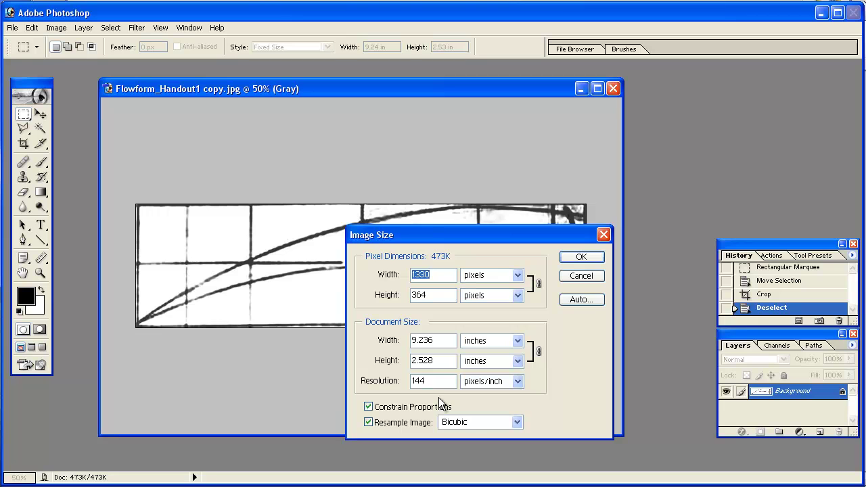
{"action": "left_click", "coordinate": [368, 423]}
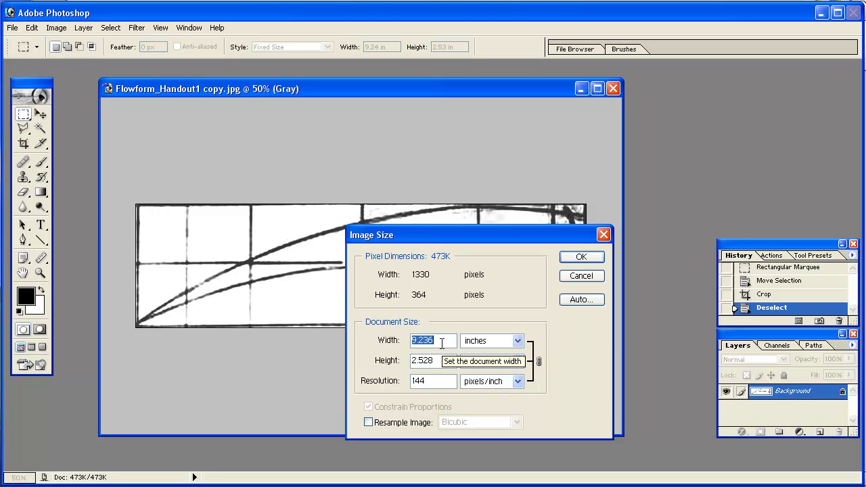
{"action": "type", "text": "9"}
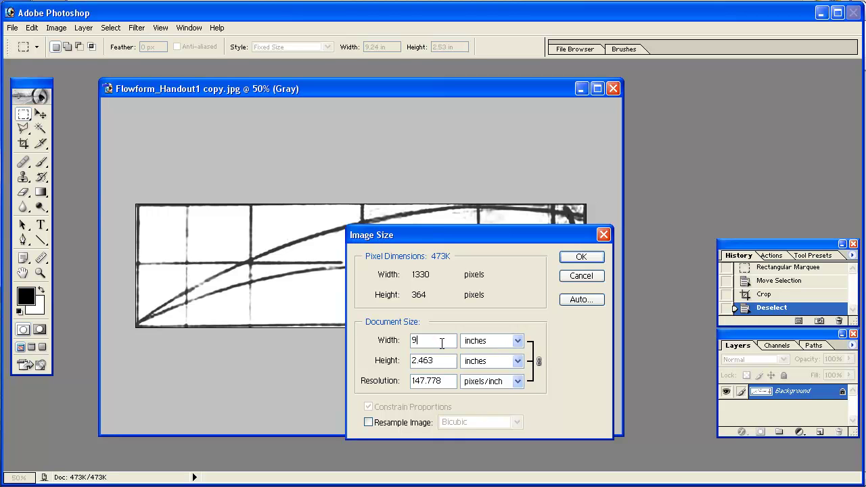
{"action": "type", "text": ".24"}
{"action": "left_click", "coordinate": [368, 422]}
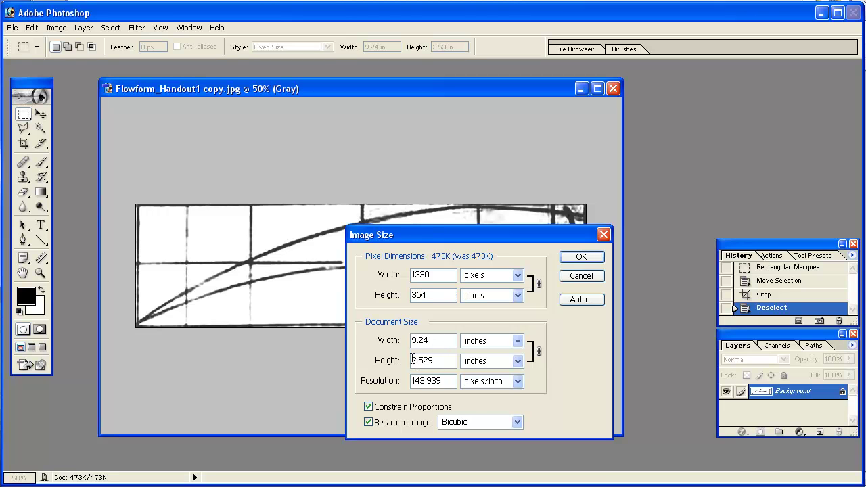
{"action": "left_click_drag", "start_coordinate": [449, 381], "coordinate": [407, 381]}
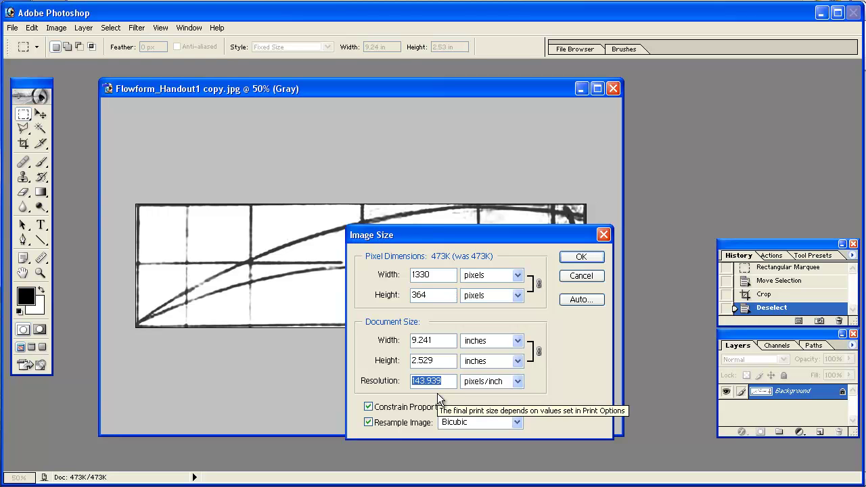
{"action": "type", "text": "100"}
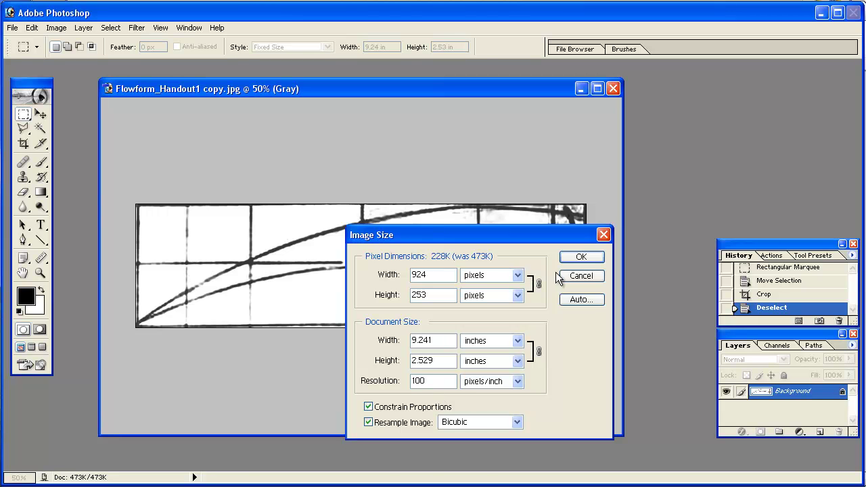
{"action": "left_click", "coordinate": [578, 257]}
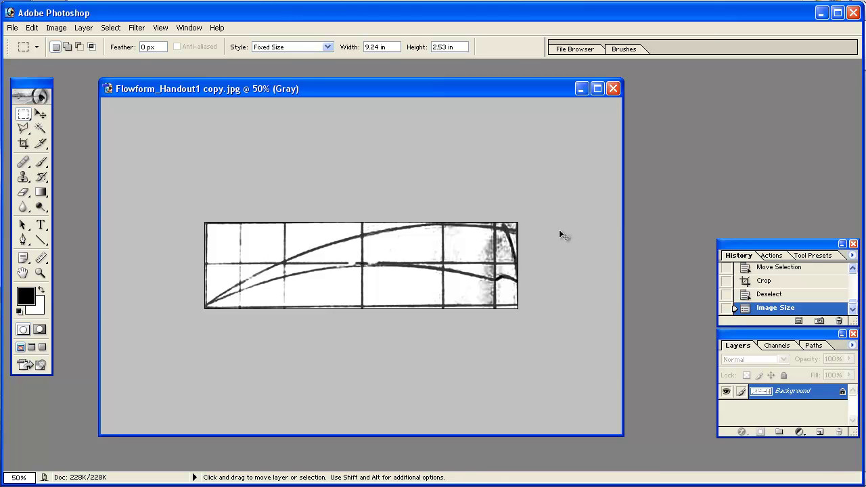
{"action": "key", "text": "ctrl+plus"}
{"action": "key", "text": "ctrl+plus"}
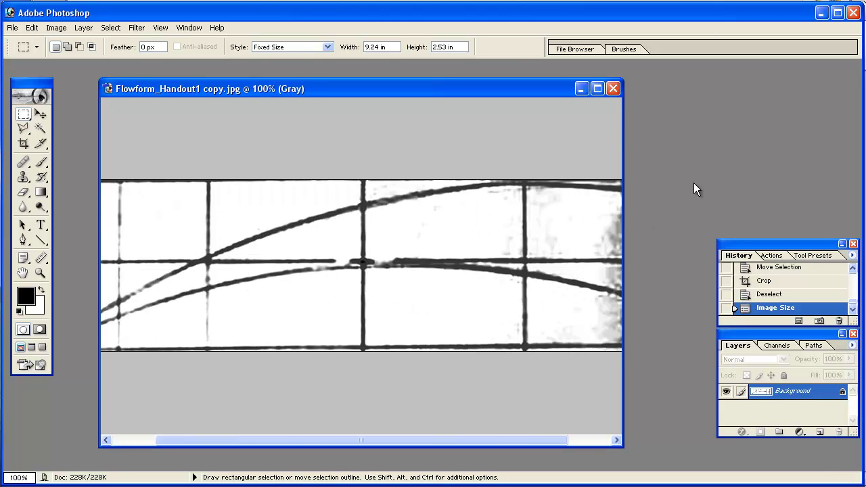
{"action": "left_click_drag", "start_coordinate": [623, 129], "coordinate": [822, 129]}
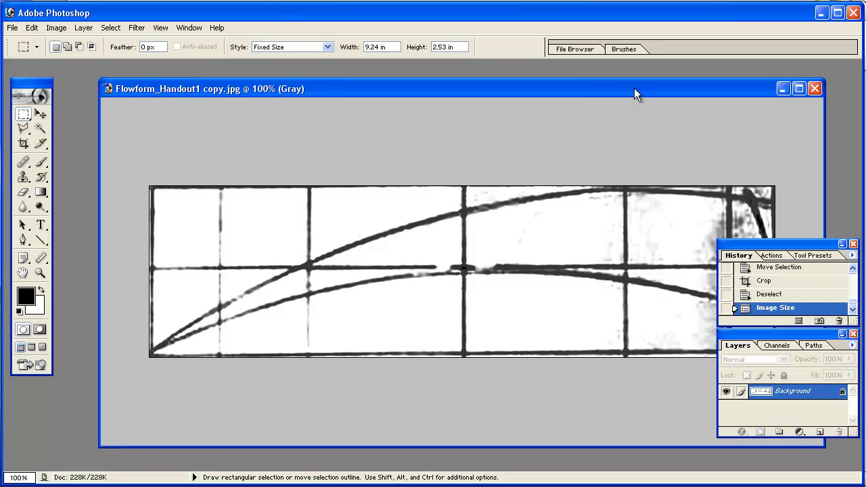
{"action": "left_click_drag", "start_coordinate": [605, 85], "coordinate": [556, 82]}
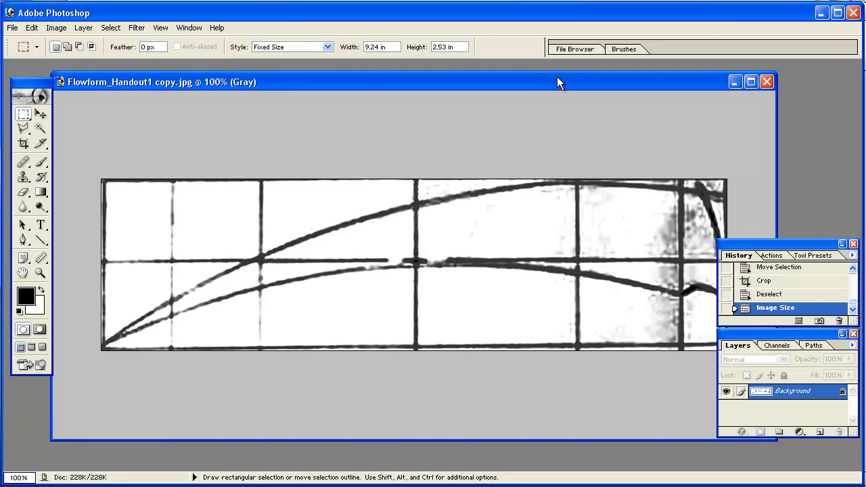
{"action": "left_click", "coordinate": [56, 28]}
{"action": "left_click", "coordinate": [76, 119]}
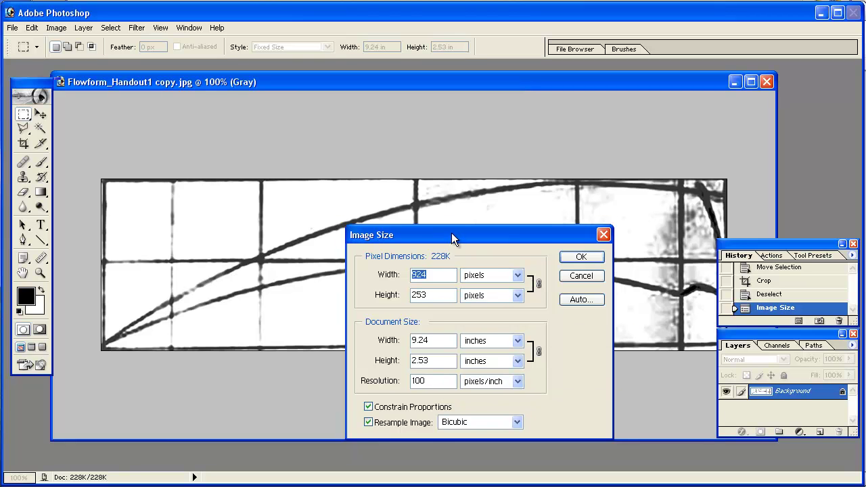
{"action": "left_click_drag", "start_coordinate": [453, 234], "coordinate": [336, 213]}
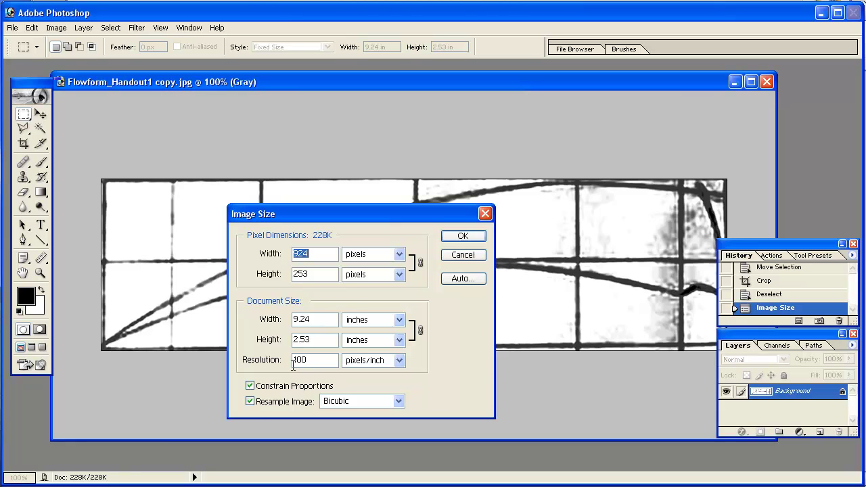
{"action": "left_click", "coordinate": [466, 236]}
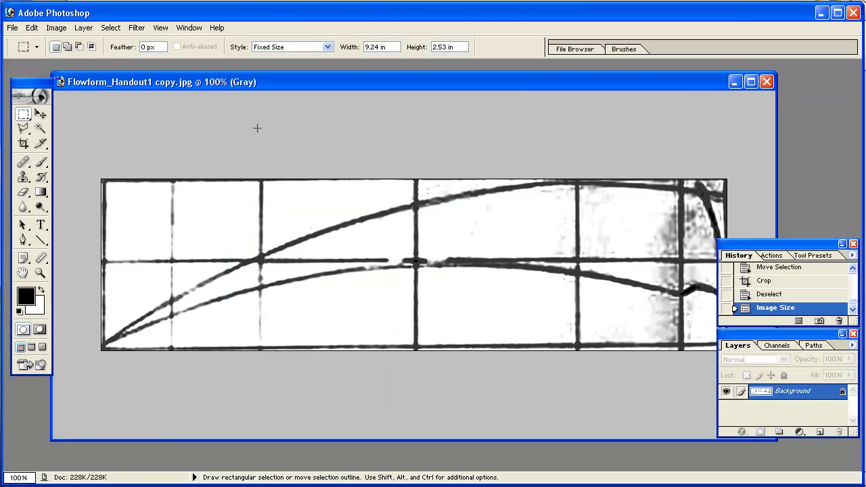
Save the cropped image as the JPEG 'curvilinear_front view underlay', accepting the JPEG options
{"action": "left_click", "coordinate": [11, 28]}
{"action": "left_click", "coordinate": [34, 128]}
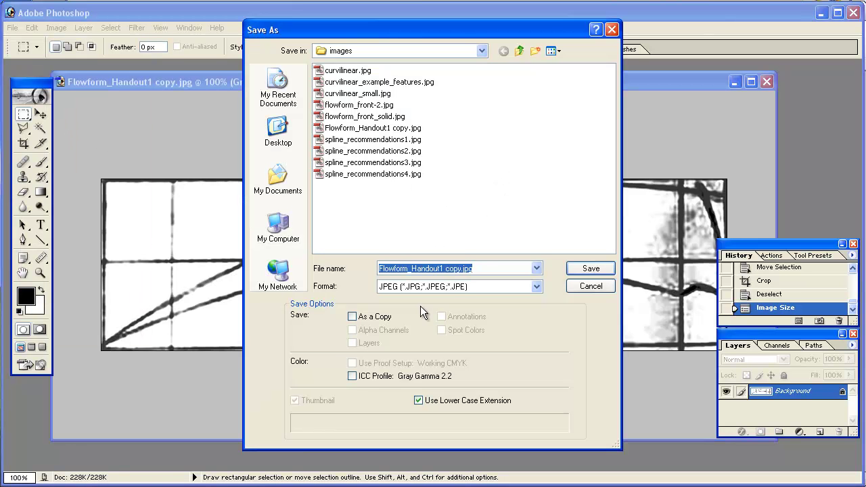
{"action": "left_click_drag", "start_coordinate": [462, 269], "coordinate": [384, 269]}
{"action": "key", "text": "BackSpace"}
{"action": "key", "text": "BackSpace"}
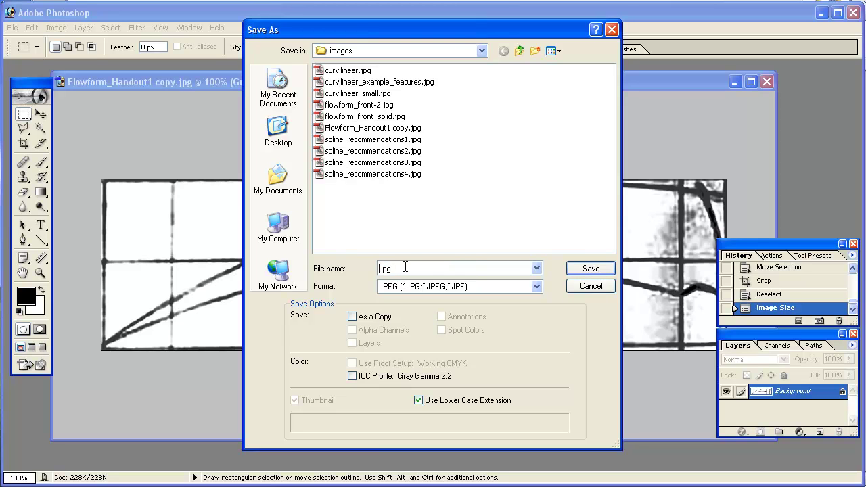
{"action": "type", "text": "curvilinear_front view underlay"}
{"action": "key", "text": "Return"}
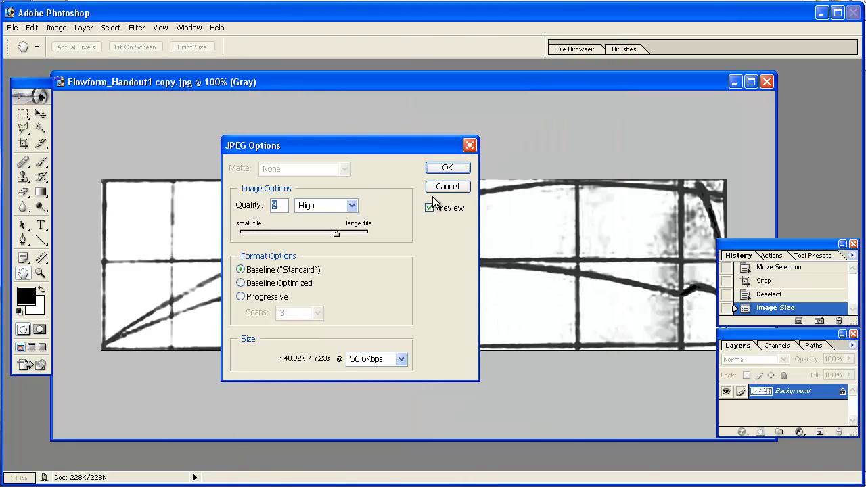
{"action": "left_click", "coordinate": [447, 168]}
{"action": "key", "text": "m"}
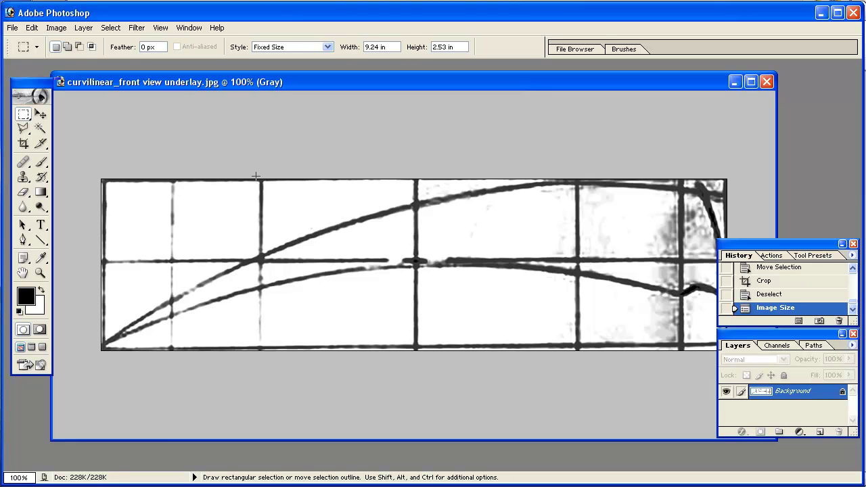
Reopen Flowform_Handout1 copy.jpg from the File menu
{"action": "left_click", "coordinate": [32, 28]}
{"action": "mouse_move", "coordinate": [51, 34]}
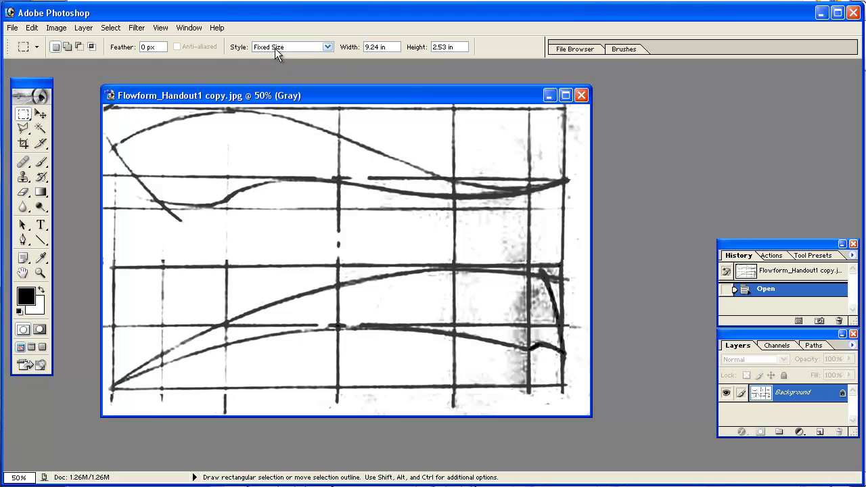
Drag the 9.24 in fixed-size selection over the top view, deselect it, then pick the Measure tool
{"action": "left_click", "coordinate": [366, 46]}
{"action": "mouse_move", "coordinate": [304, 141]}
{"action": "left_mouse_down"}
{"action": "mouse_move", "coordinate": [290, 157]}
{"action": "mouse_move", "coordinate": [256, 115]}
{"action": "left_mouse_up"}
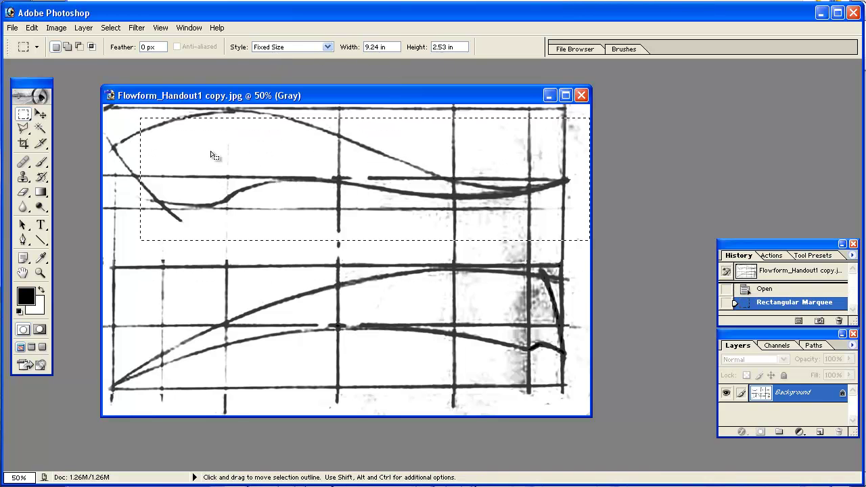
{"action": "left_click_drag", "start_coordinate": [190, 158], "coordinate": [175, 150]}
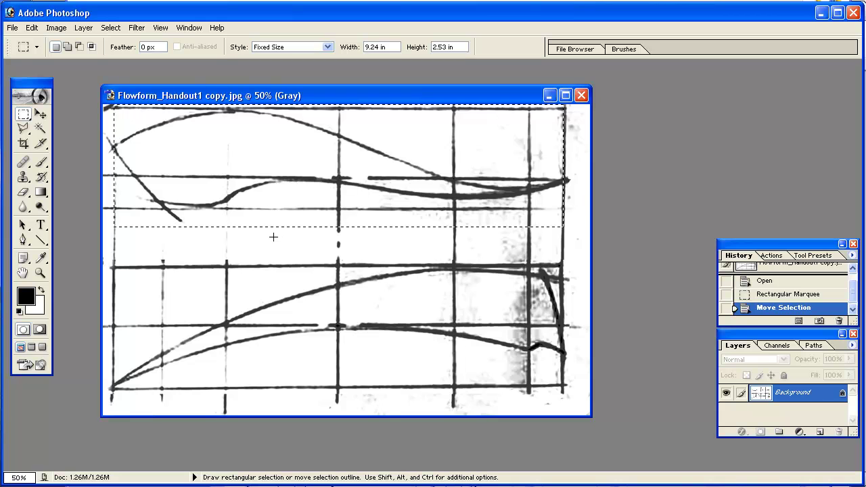
{"action": "key", "text": "ctrl+d"}
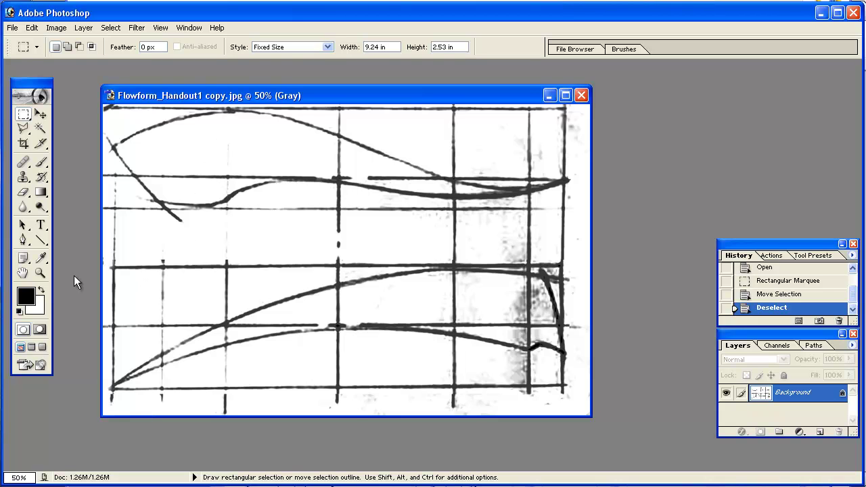
{"action": "left_click_drag", "start_coordinate": [46, 259], "coordinate": [78, 283]}
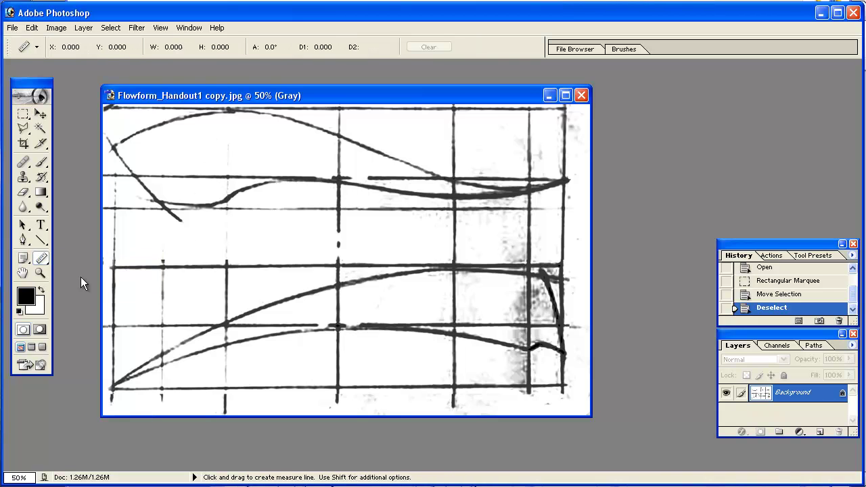
Measure the top view's 2.08 in height and place a 9.24 × 2.08 in selection over it
{"action": "left_click_drag", "start_coordinate": [224, 109], "coordinate": [227, 211]}
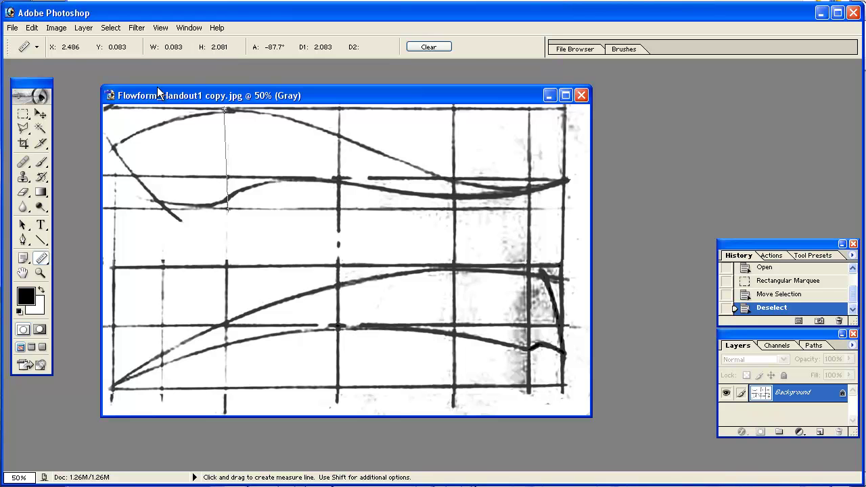
{"action": "left_click", "coordinate": [24, 115]}
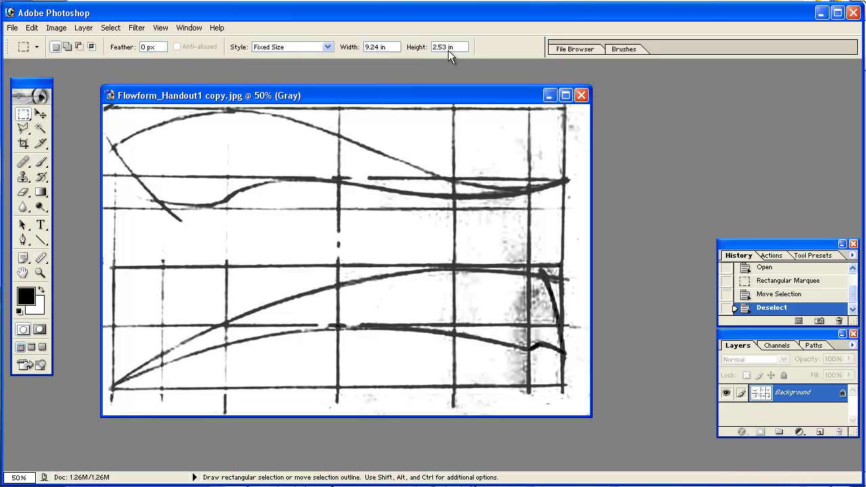
{"action": "left_click", "coordinate": [418, 47]}
{"action": "type", "text": "2.08"}
{"action": "left_click_drag", "start_coordinate": [290, 148], "coordinate": [114, 107]}
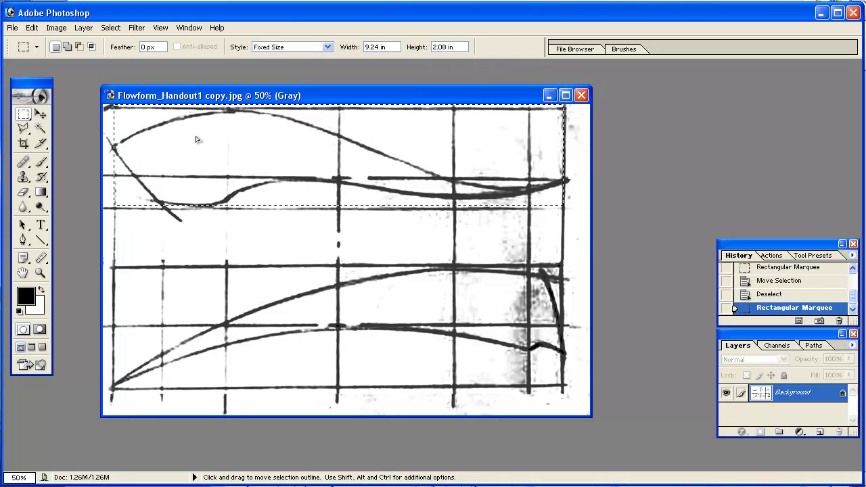
{"action": "left_click_drag", "start_coordinate": [193, 154], "coordinate": [192, 155]}
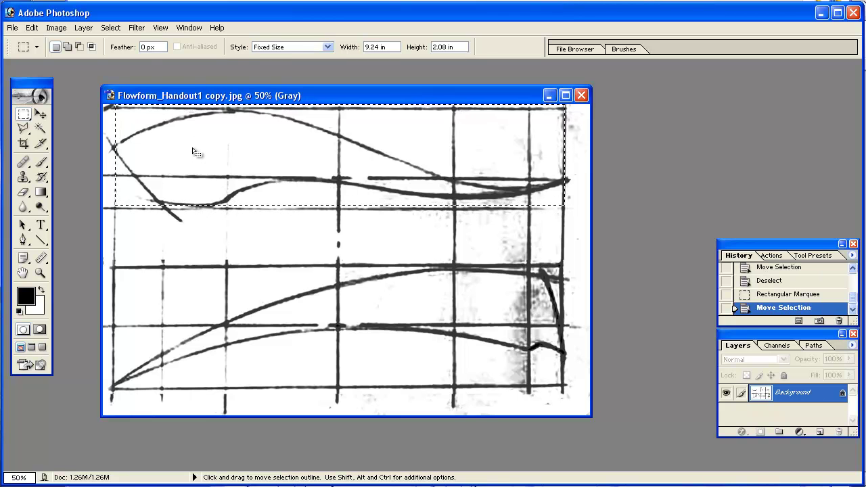
{"action": "key", "text": "Down"}
{"action": "key", "text": "Down"}
{"action": "key", "text": "Down"}
{"action": "key", "text": "Down"}
{"action": "key", "text": "Down"}
{"action": "key", "text": "Down"}
{"action": "key", "text": "Down"}
{"action": "key", "text": "Down"}
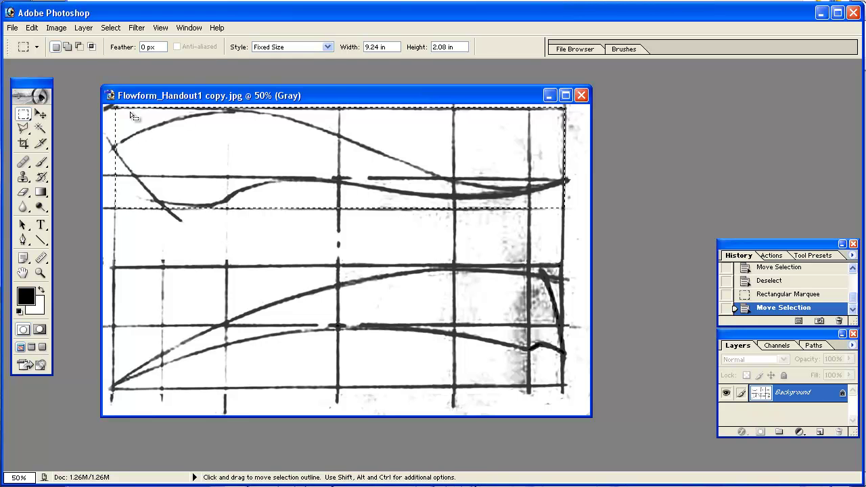
Crop the image to the top-view selection, enlarge the window, and deselect
{"action": "left_click", "coordinate": [57, 28]}
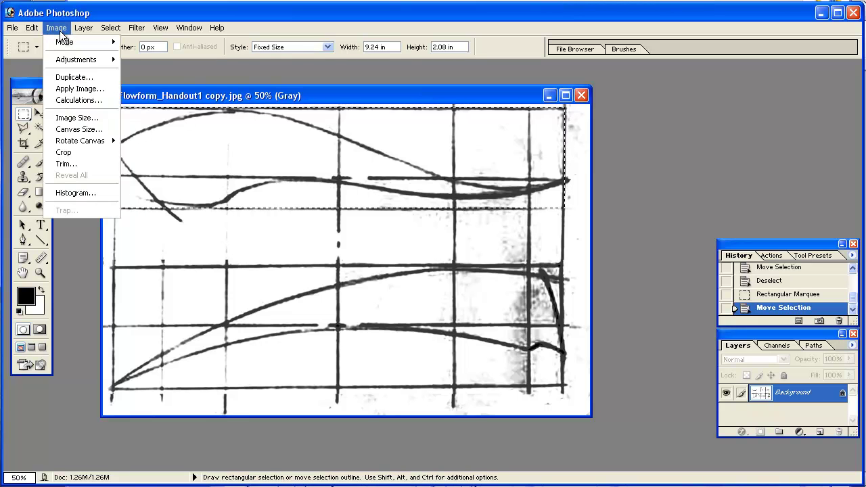
{"action": "left_click", "coordinate": [69, 153]}
{"action": "left_click_drag", "start_coordinate": [556, 207], "coordinate": [690, 445]}
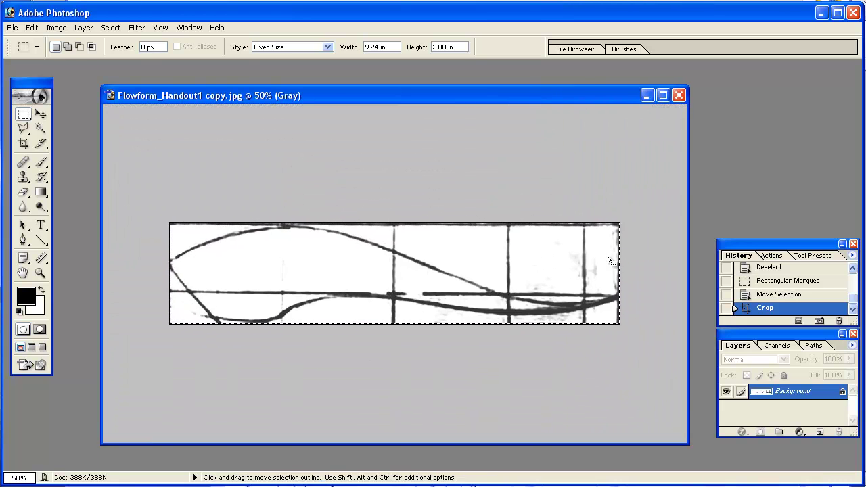
{"action": "key", "text": "ctrl+d"}
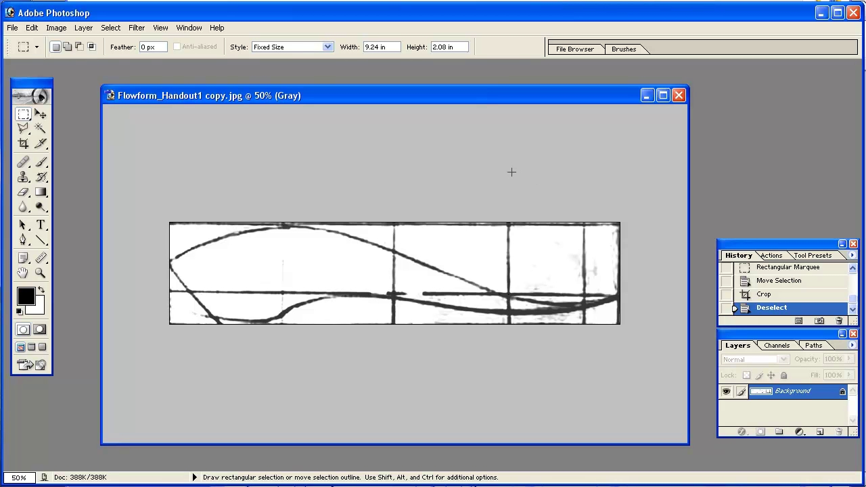
Set the top view to 9.24 in wide, then resample to 100 pixels/inch for 924 × 208 pixels
{"action": "left_click", "coordinate": [53, 28]}
{"action": "left_click", "coordinate": [78, 117]}
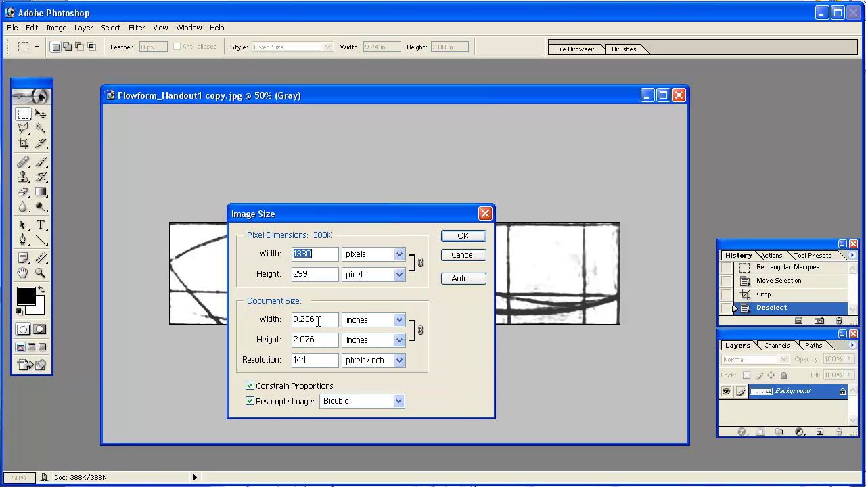
{"action": "left_click", "coordinate": [249, 401]}
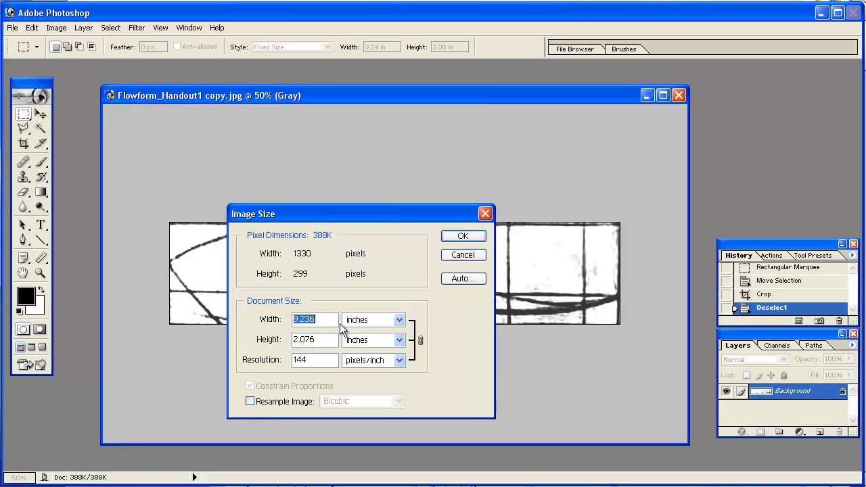
{"action": "type", "text": "9.24"}
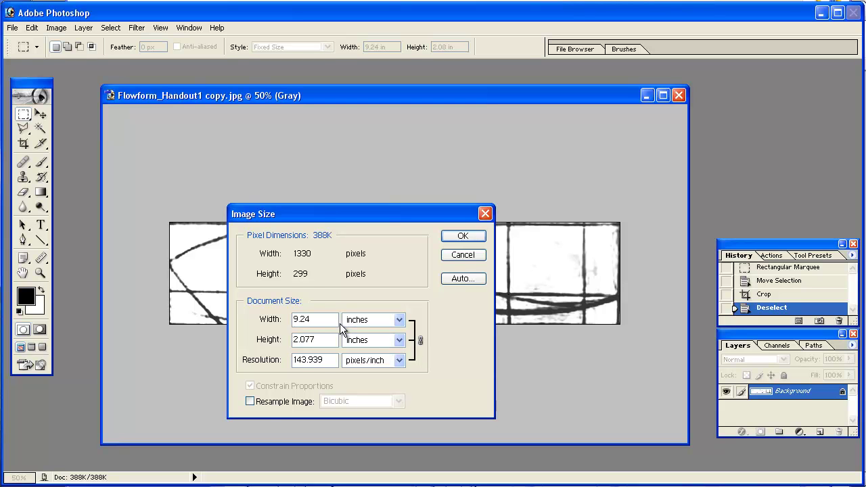
{"action": "left_click", "coordinate": [250, 401]}
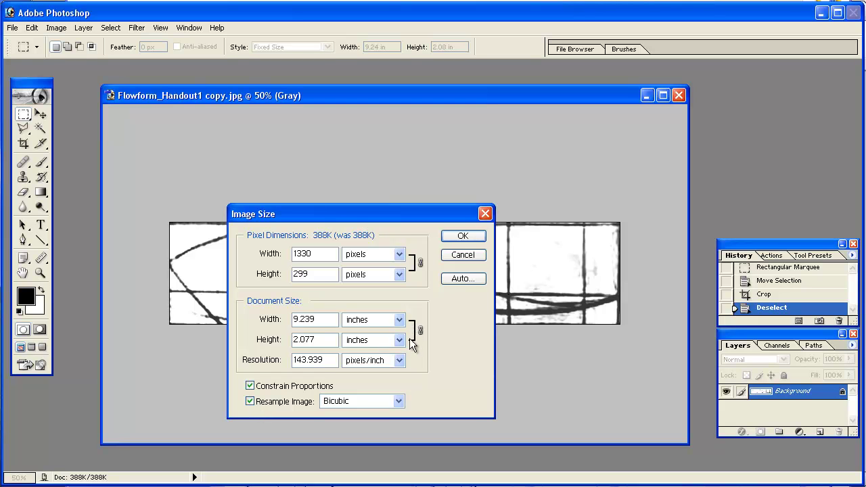
{"action": "left_click_drag", "start_coordinate": [330, 360], "coordinate": [292, 360]}
{"action": "type", "text": "100"}
{"action": "left_click", "coordinate": [462, 236]}
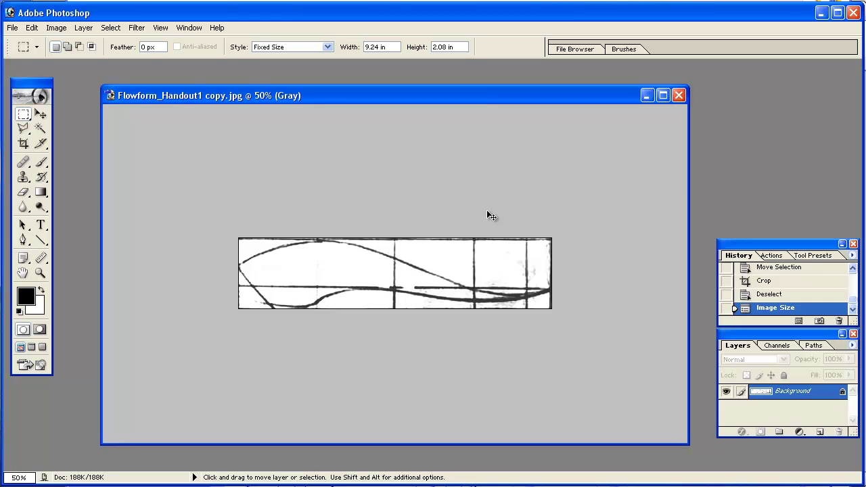
Zoom to 100%, widen the window, and confirm the image size stays 9.24 × 2.08 in
{"action": "key", "text": "ctrl+plus"}
{"action": "key", "text": "ctrl+plus"}
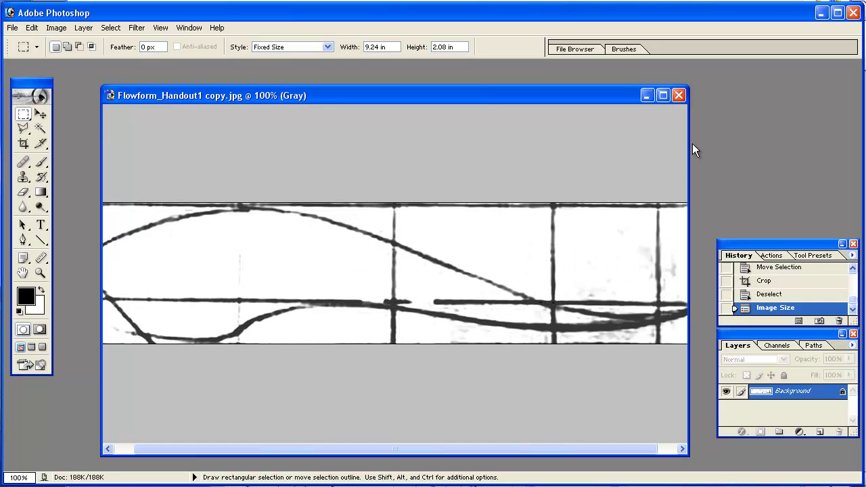
{"action": "left_click_drag", "start_coordinate": [689, 144], "coordinate": [847, 146]}
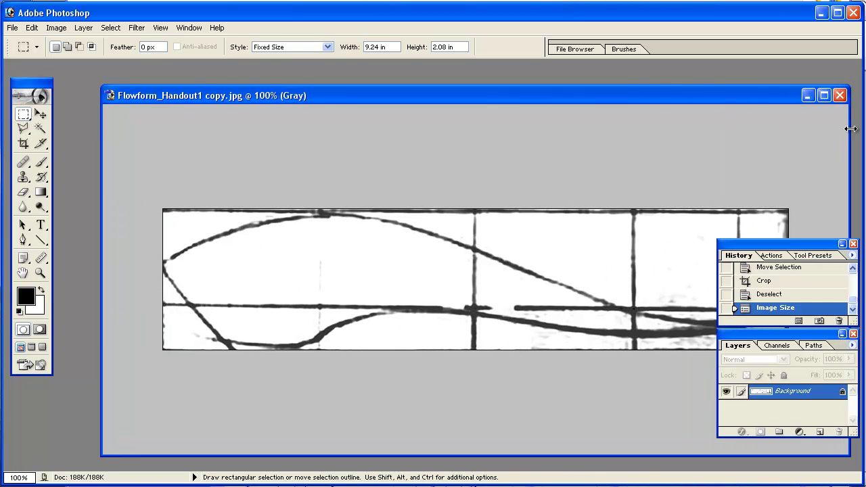
{"action": "left_click", "coordinate": [57, 28]}
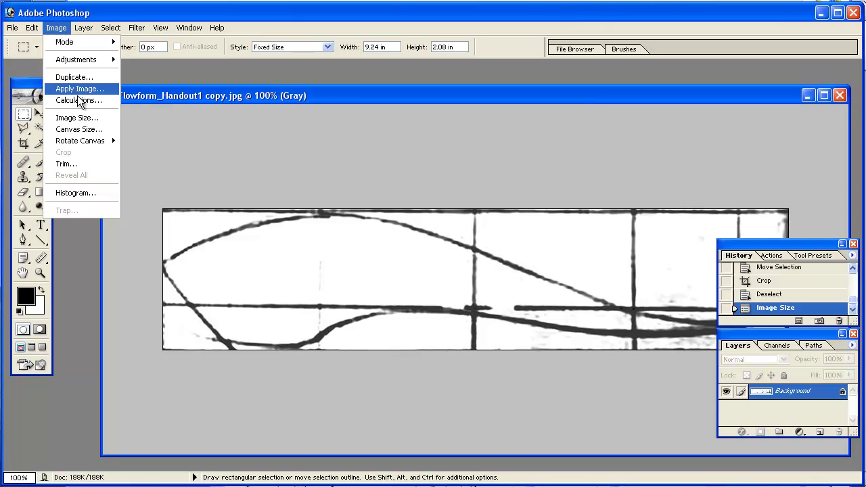
{"action": "left_click", "coordinate": [78, 118]}
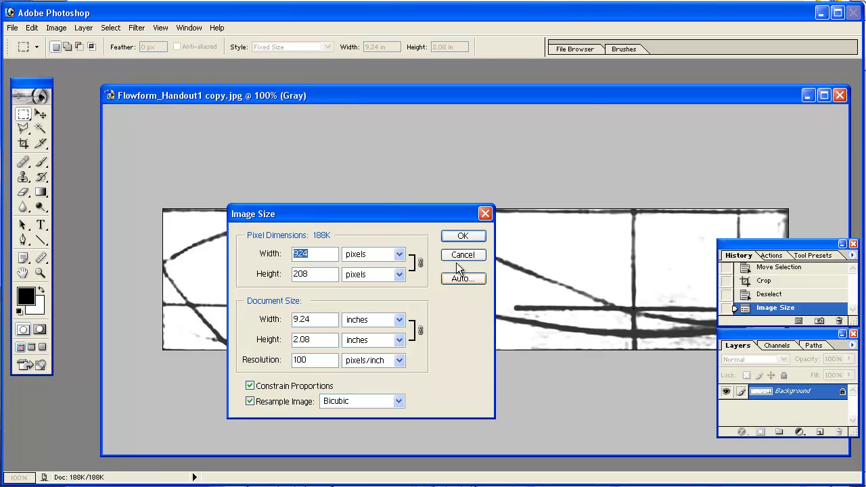
{"action": "left_click", "coordinate": [459, 237]}
Save the strip as the JPEG 'curvilinear_top view underlay.jpg'
{"action": "left_click", "coordinate": [12, 28]}
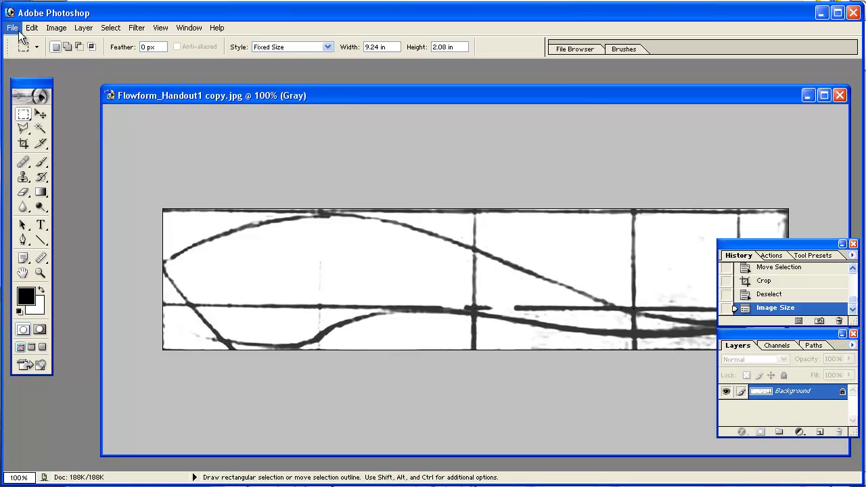
{"action": "left_click", "coordinate": [33, 128]}
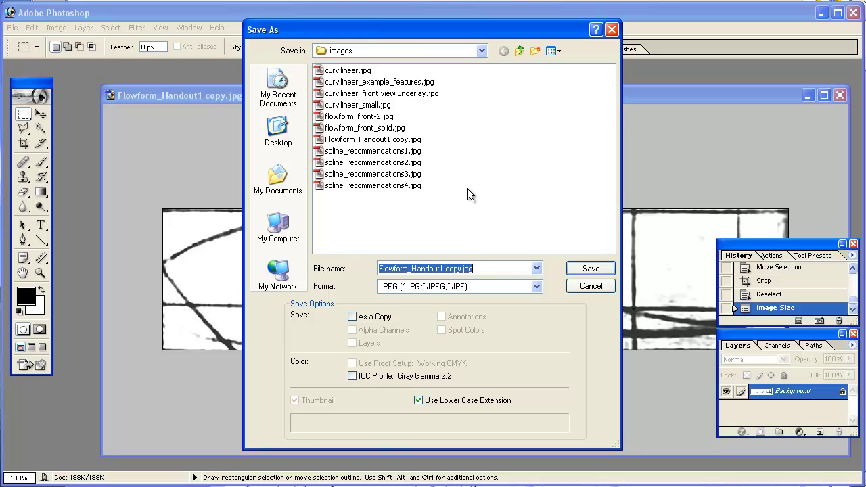
{"action": "left_click", "coordinate": [409, 101]}
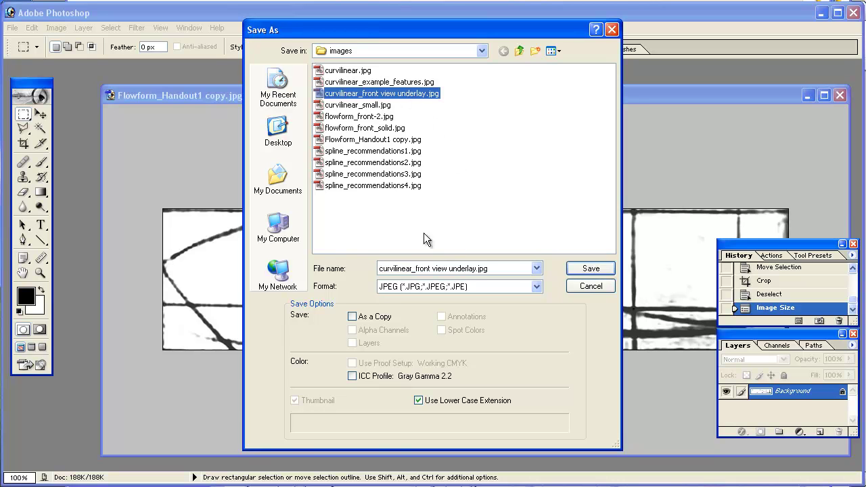
{"action": "left_click", "coordinate": [430, 269]}
{"action": "left_click", "coordinate": [430, 269]}
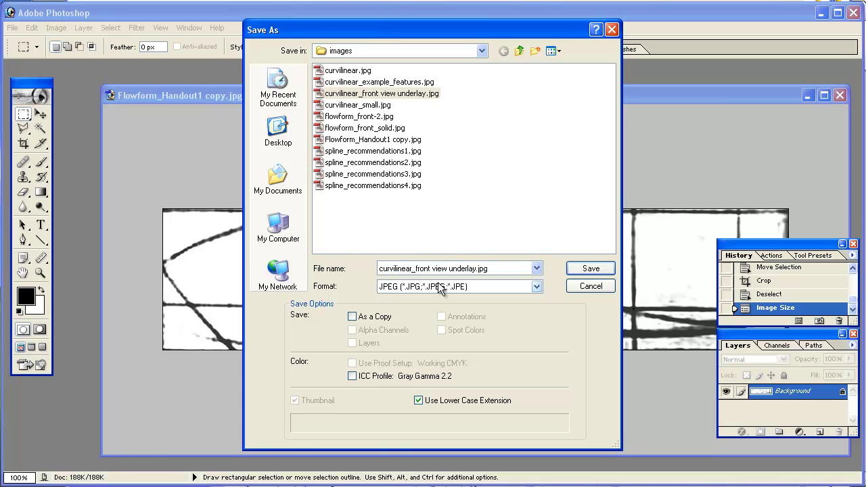
{"action": "key", "text": "BackSpace"}
{"action": "key", "text": "BackSpace"}
{"action": "key", "text": "BackSpace"}
{"action": "key", "text": "BackSpace"}
{"action": "key", "text": "BackSpace"}
{"action": "type", "text": "top"}
{"action": "left_click", "coordinate": [580, 269]}
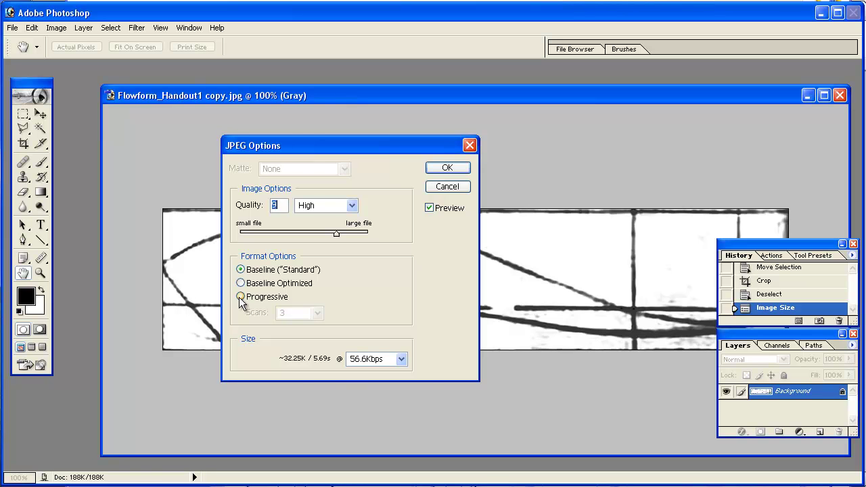
{"action": "left_click", "coordinate": [451, 168]}
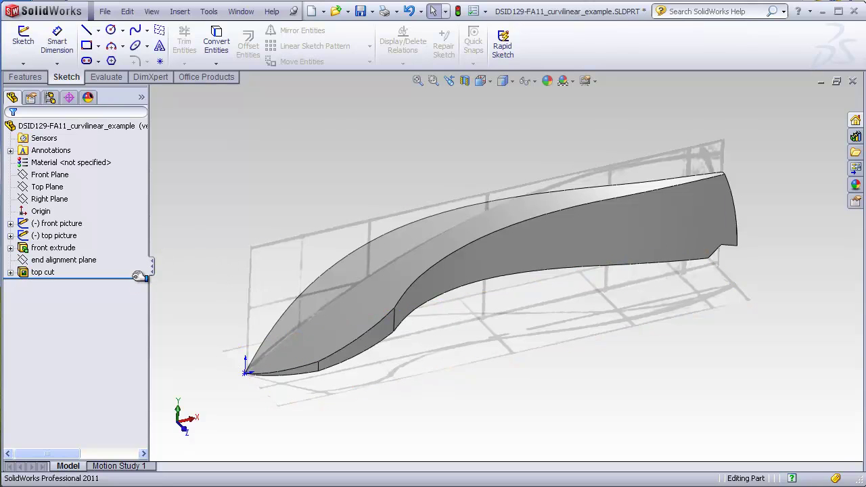
Roll the part back to just below Origin and select the Front Plane
{"action": "left_click_drag", "start_coordinate": [138, 276], "coordinate": [133, 227]}
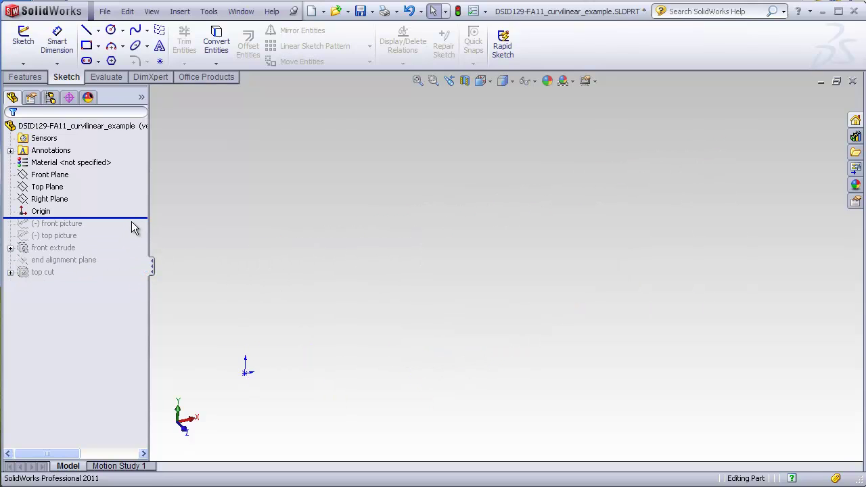
{"action": "left_click", "coordinate": [62, 176]}
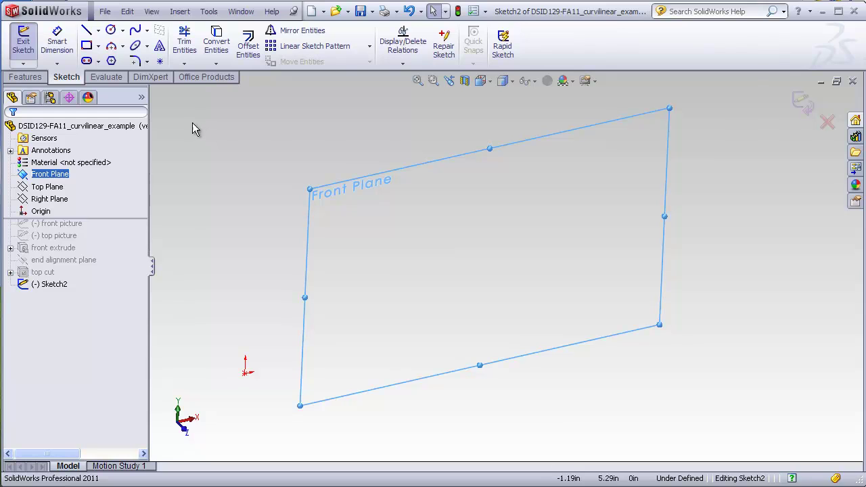
Start a Sketch Picture from Tools > Sketch Tools and choose the front view underlay image
{"action": "left_click", "coordinate": [203, 14]}
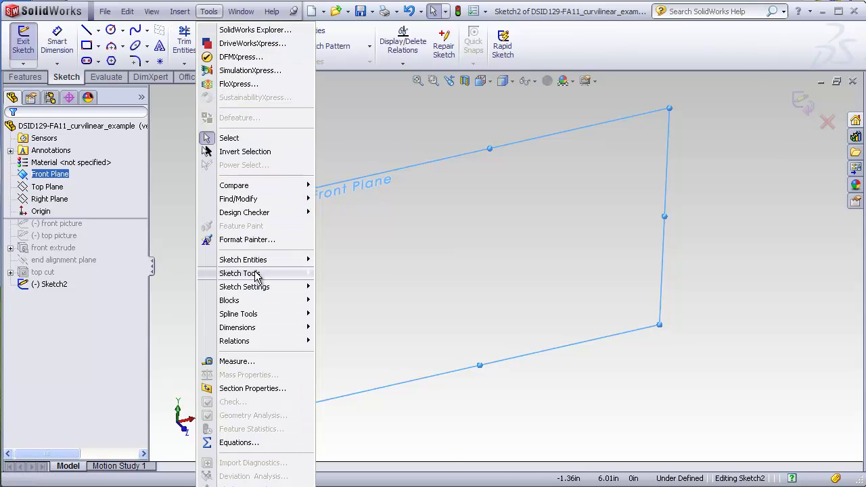
{"action": "mouse_move", "coordinate": [256, 276]}
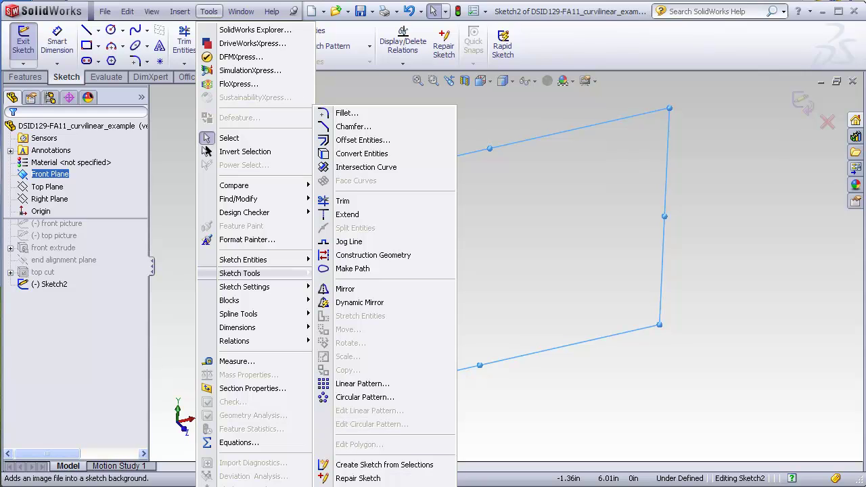
{"action": "left_click", "coordinate": [359, 486]}
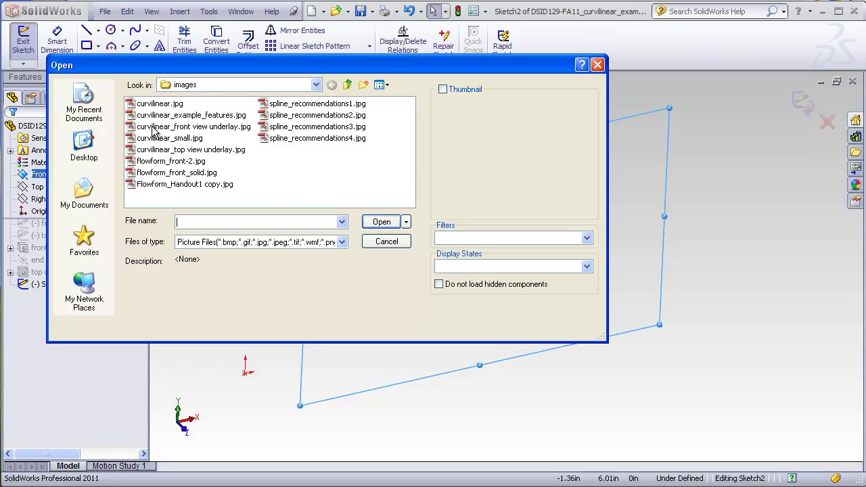
{"action": "left_click", "coordinate": [219, 129]}
Open curvilinear_front view underlay.jpg as the sketch picture and zoom out to see it
{"action": "left_click", "coordinate": [383, 221]}
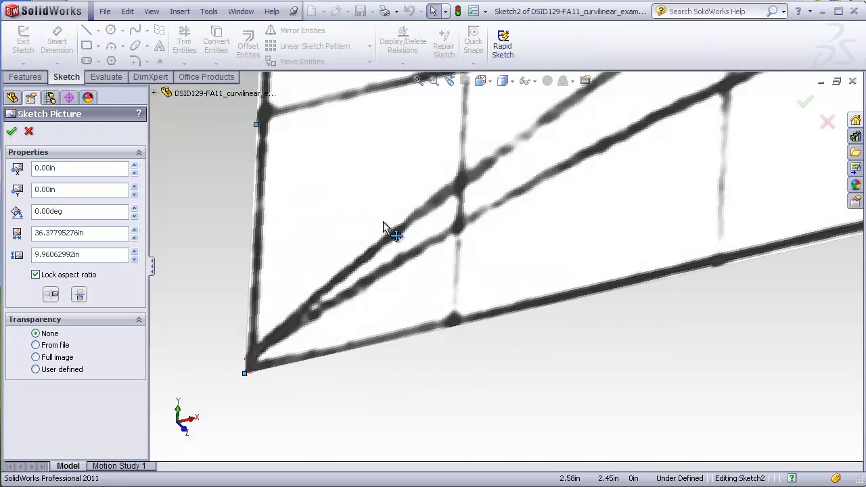
{"action": "scroll", "coordinate": [669, 227], "scroll_direction": "up", "scroll_amount": 3}
{"action": "scroll", "coordinate": [666, 228], "scroll_direction": "up", "scroll_amount": 5}
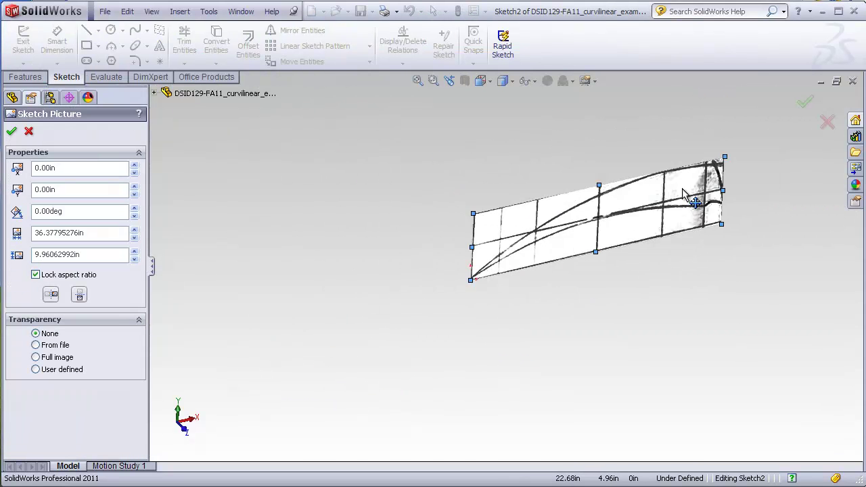
{"action": "scroll", "coordinate": [696, 196], "scroll_direction": "down", "scroll_amount": 2}
{"action": "scroll", "coordinate": [555, 289], "scroll_direction": "down", "scroll_amount": 1}
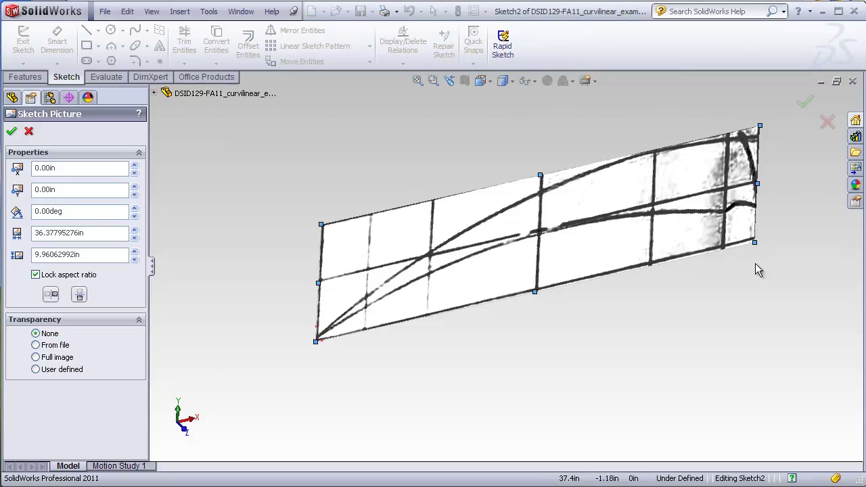
{"action": "scroll", "coordinate": [522, 244], "scroll_direction": "down", "scroll_amount": 1}
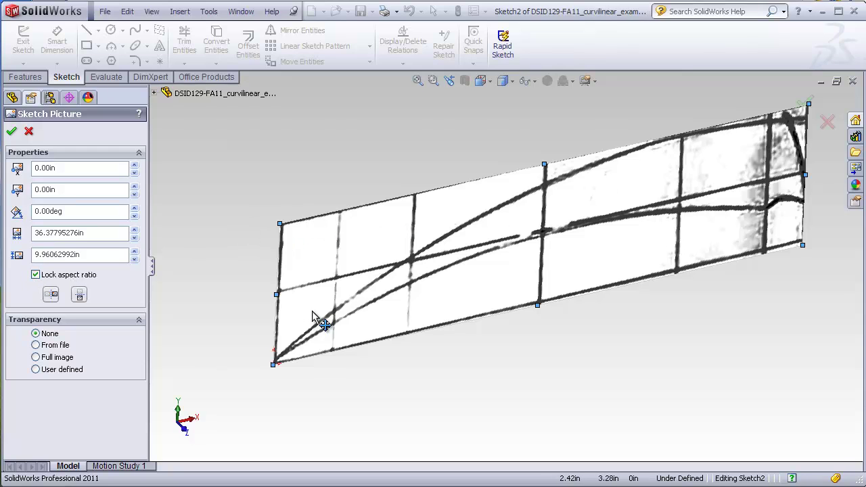
Scale the front picture to 9.24 in wide with its aspect ratio locked
{"action": "left_click_drag", "start_coordinate": [98, 233], "coordinate": [30, 233]}
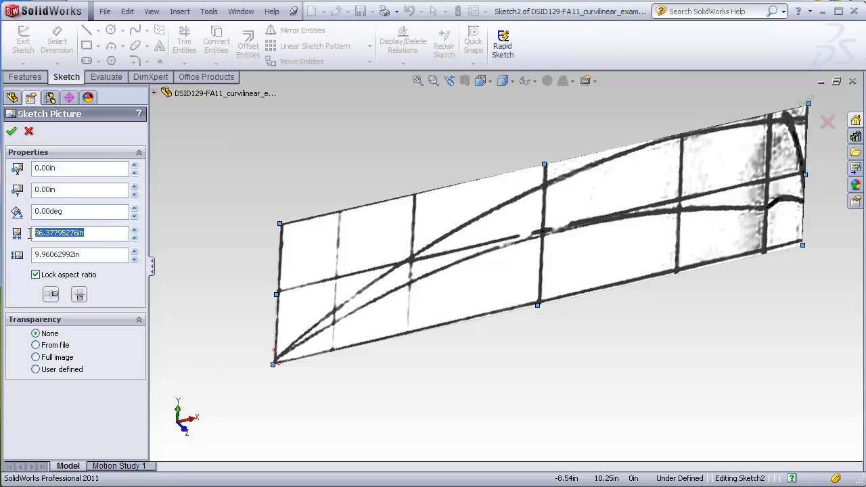
{"action": "type", "text": "9.24"}
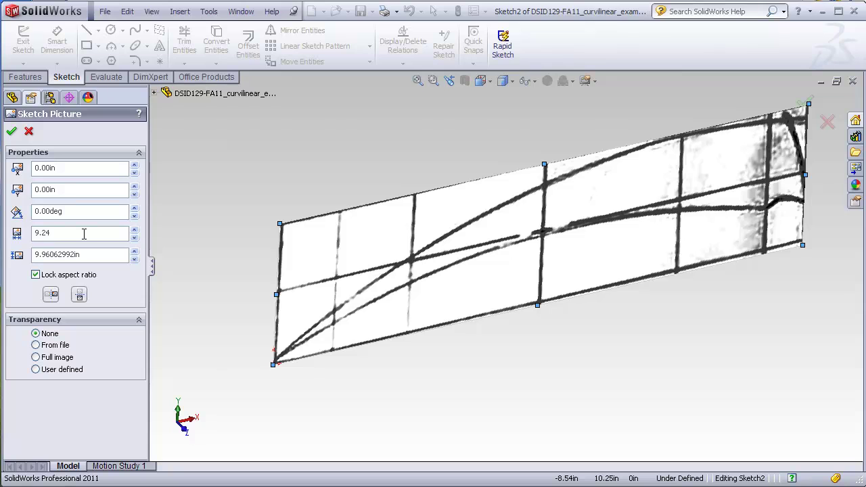
{"action": "key", "text": "Return"}
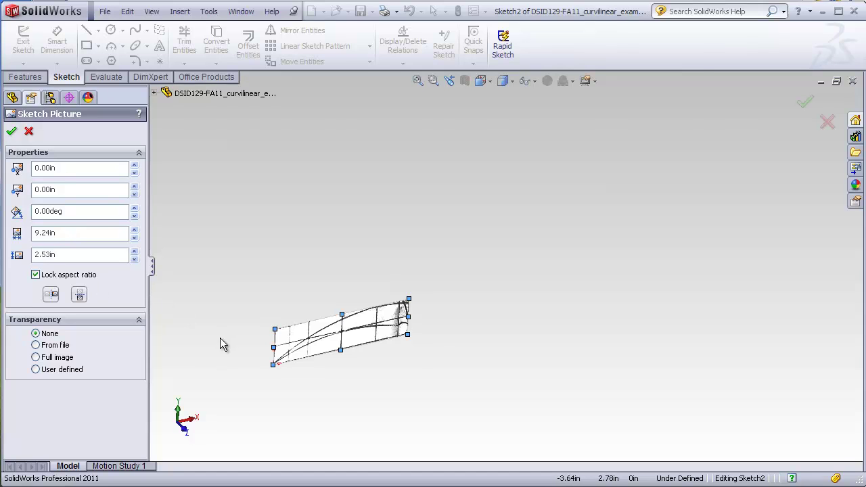
{"action": "scroll", "coordinate": [311, 361], "scroll_direction": "down", "scroll_amount": 5}
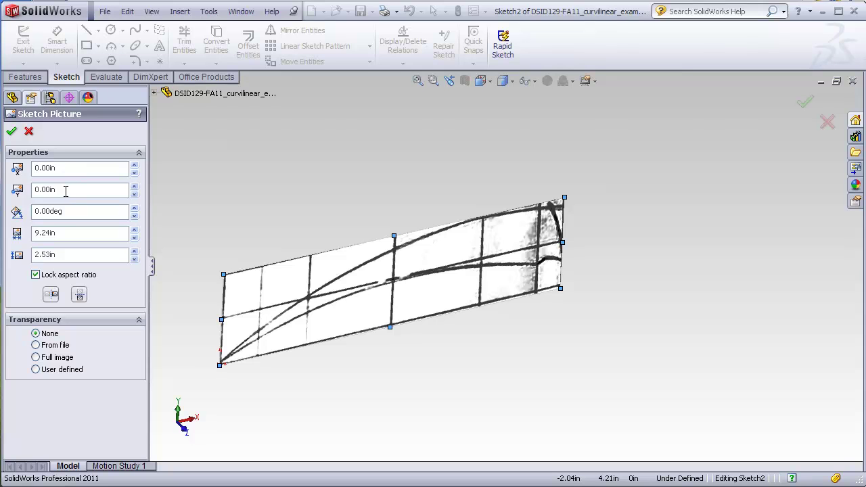
{"action": "mouse_move", "coordinate": [169, 255]}
{"action": "middle_mouse_down"}
{"action": "mouse_move", "coordinate": [199, 253]}
{"action": "mouse_move", "coordinate": [178, 221]}
{"action": "middle_mouse_up"}
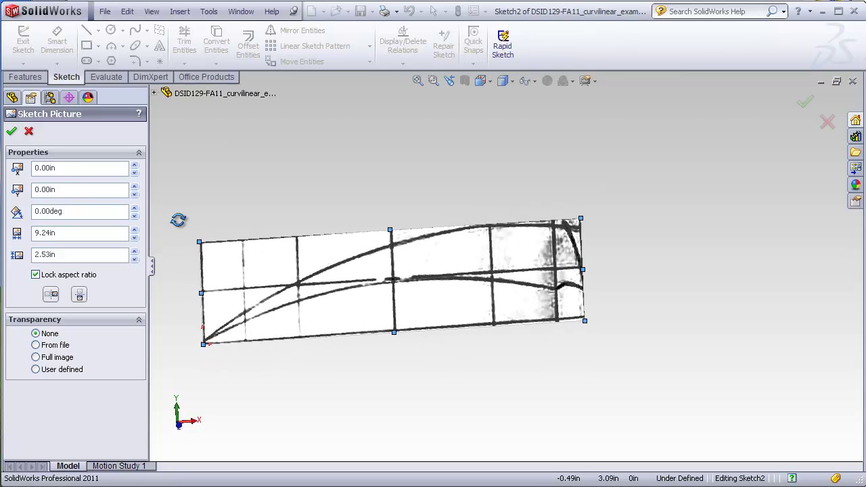
Set the picture's X and Y offsets to 0.00in so its corner sits on the origin
{"action": "left_click", "coordinate": [134, 166]}
{"action": "left_click", "coordinate": [135, 166]}
{"action": "left_click", "coordinate": [134, 165]}
{"action": "left_click", "coordinate": [134, 165]}
{"action": "left_click", "coordinate": [134, 166]}
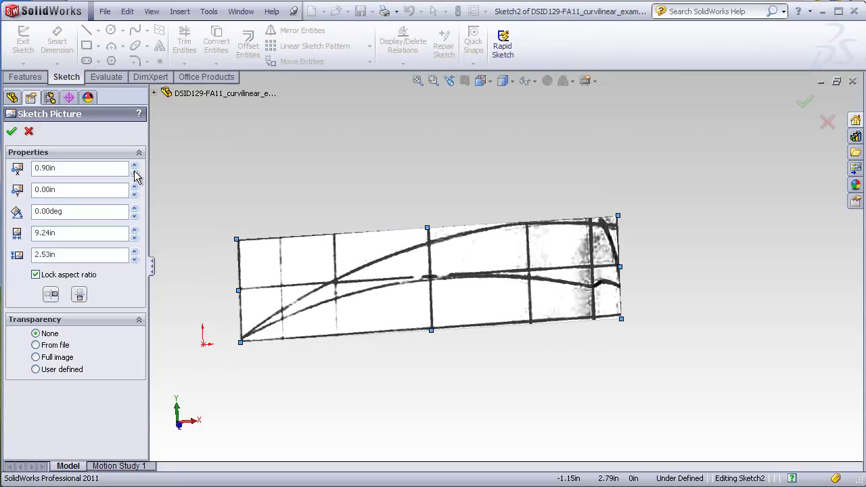
{"action": "left_click", "coordinate": [135, 172]}
{"action": "left_click", "coordinate": [135, 172]}
{"action": "left_click", "coordinate": [135, 173]}
{"action": "left_click", "coordinate": [134, 173]}
{"action": "left_click", "coordinate": [135, 173]}
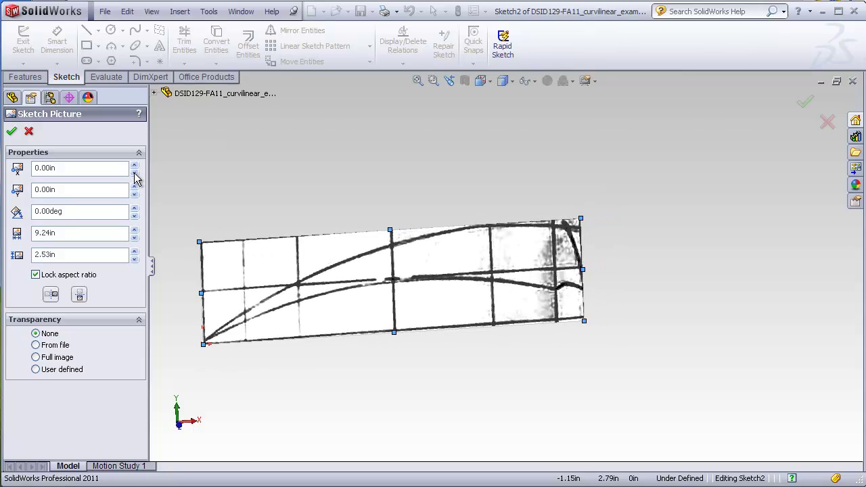
{"action": "left_click", "coordinate": [135, 187]}
{"action": "left_click", "coordinate": [135, 187]}
{"action": "left_click", "coordinate": [135, 187]}
{"action": "left_click", "coordinate": [134, 186]}
{"action": "left_click", "coordinate": [135, 187]}
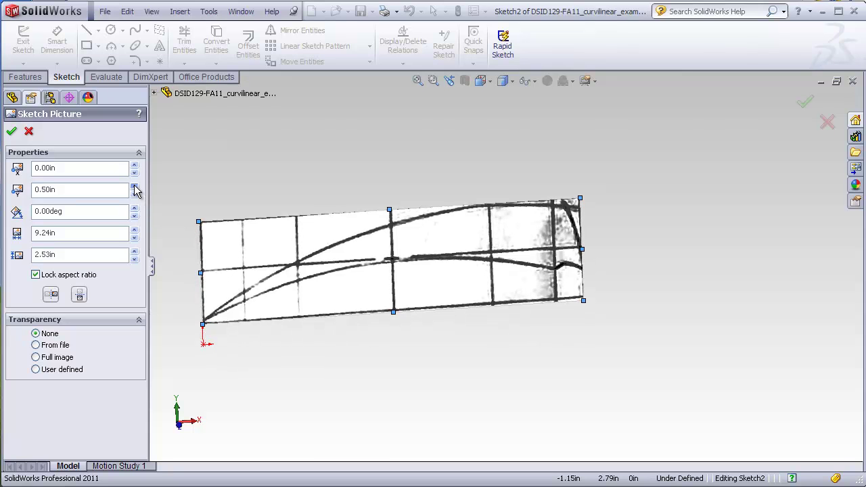
{"action": "left_click", "coordinate": [135, 187]}
{"action": "left_click", "coordinate": [135, 187]}
{"action": "left_click", "coordinate": [135, 187]}
{"action": "left_click", "coordinate": [135, 193]}
{"action": "left_click", "coordinate": [135, 193]}
{"action": "left_click", "coordinate": [135, 194]}
{"action": "left_click", "coordinate": [135, 193]}
{"action": "left_click", "coordinate": [135, 194]}
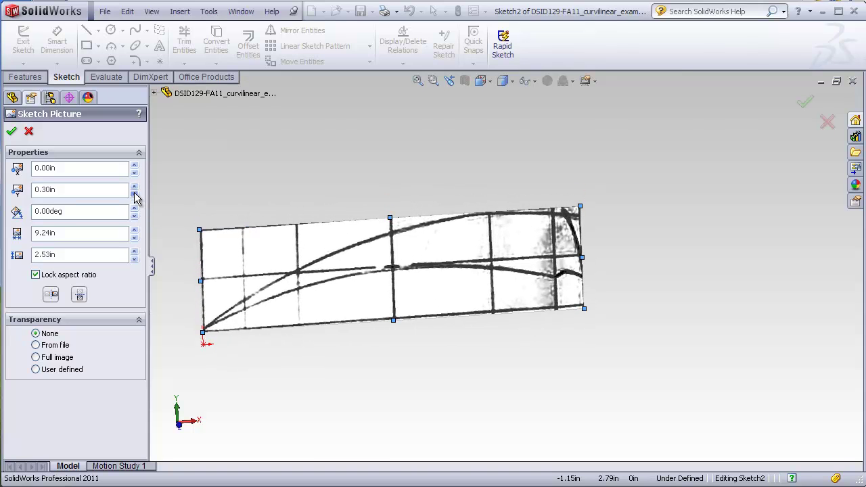
{"action": "left_click", "coordinate": [134, 193]}
{"action": "left_click", "coordinate": [135, 194]}
{"action": "left_click", "coordinate": [134, 194]}
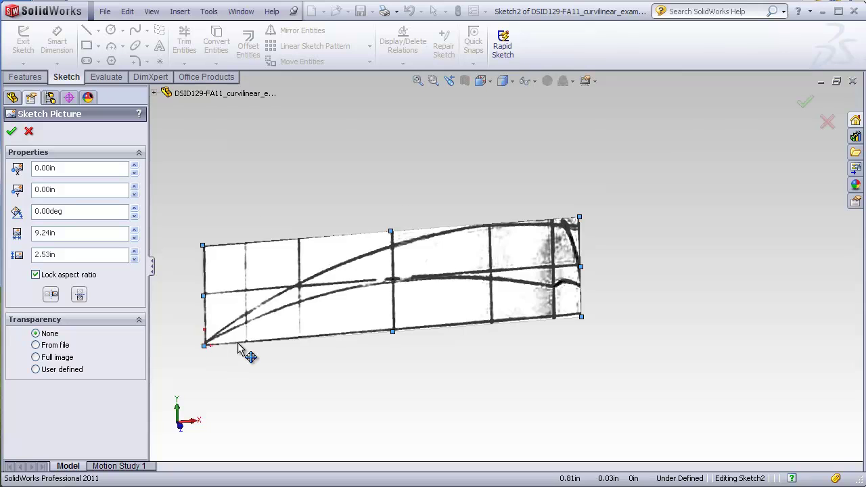
{"action": "scroll", "coordinate": [232, 341], "scroll_direction": "down", "scroll_amount": 3}
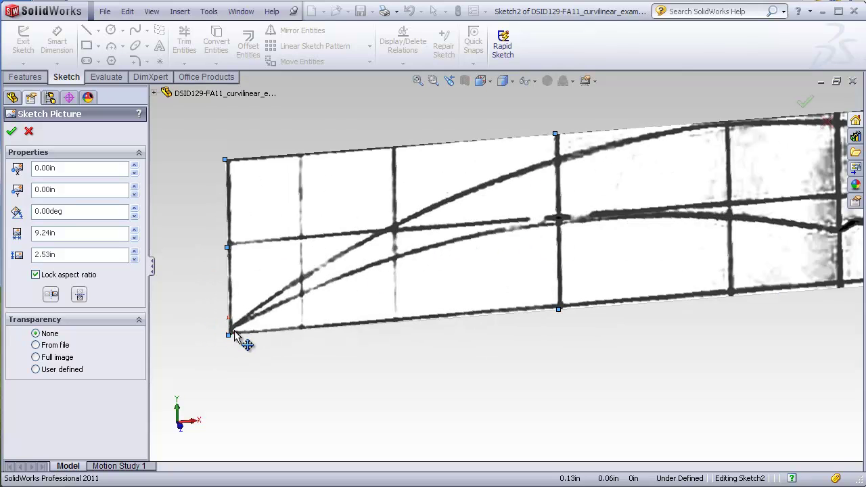
{"action": "scroll", "coordinate": [570, 270], "scroll_direction": "up", "scroll_amount": 2}
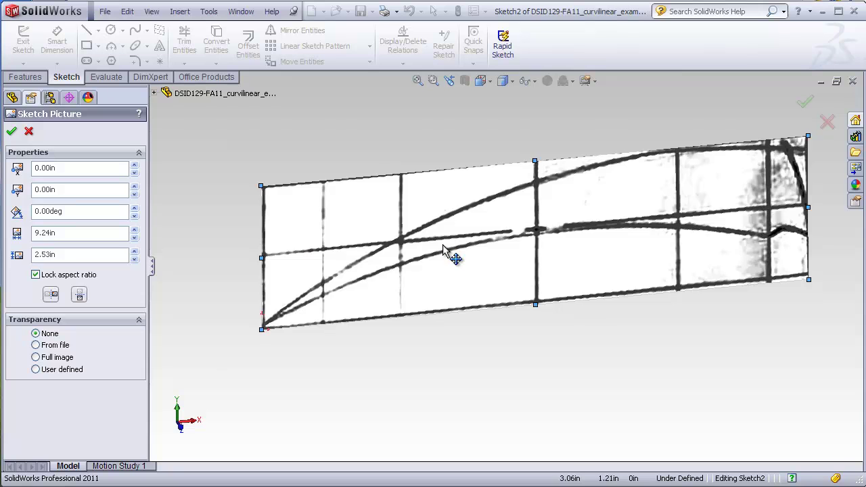
{"action": "mouse_move", "coordinate": [448, 251]}
{"action": "middle_mouse_down"}
{"action": "mouse_move", "coordinate": [439, 218]}
{"action": "mouse_move", "coordinate": [435, 247]}
{"action": "middle_mouse_up"}
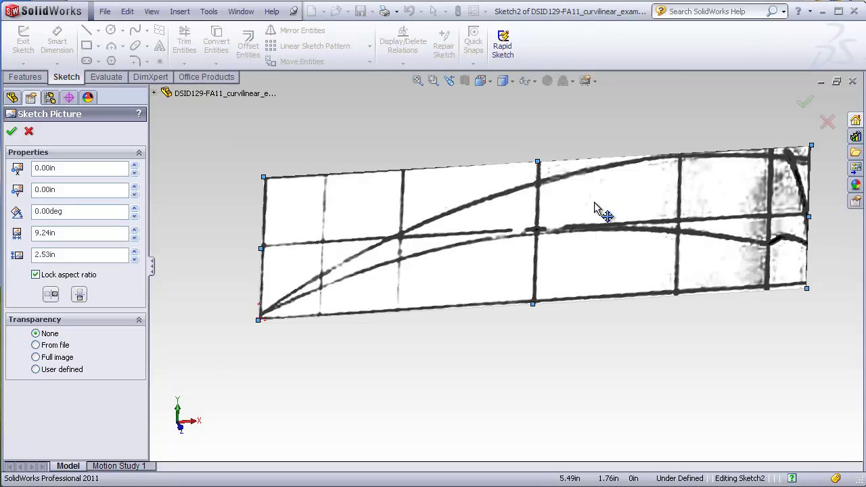
{"action": "scroll", "coordinate": [670, 186], "scroll_direction": "down", "scroll_amount": 1}
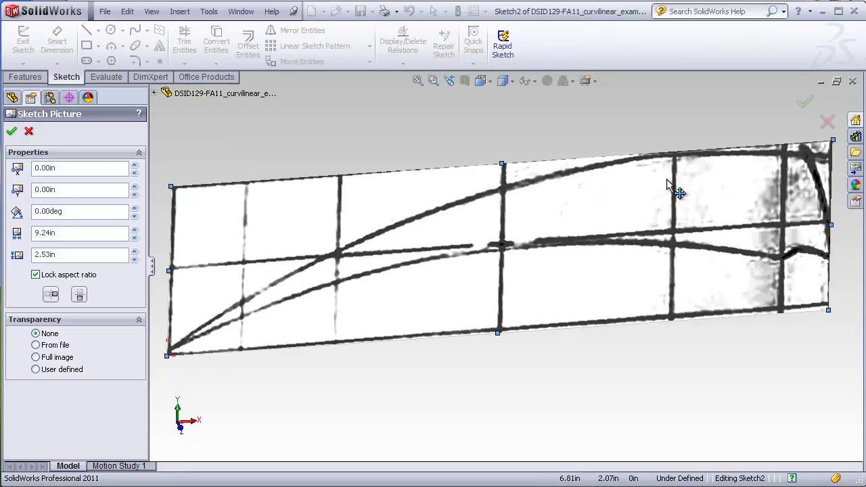
Accept the sketch picture placement and exit Sketch2
{"action": "left_click", "coordinate": [804, 101]}
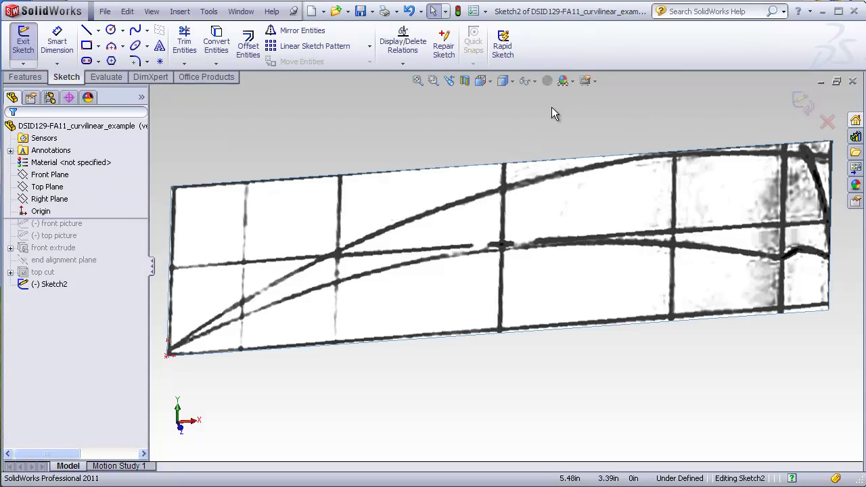
{"action": "key", "text": "f"}
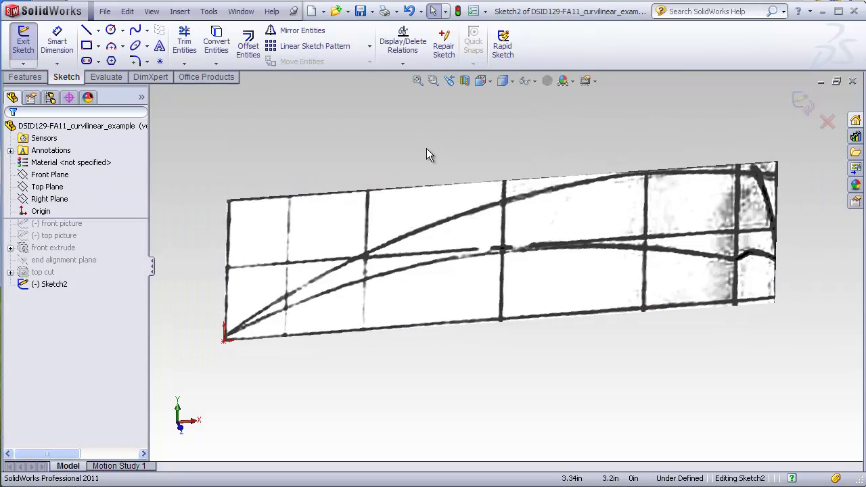
{"action": "left_click", "coordinate": [800, 104]}
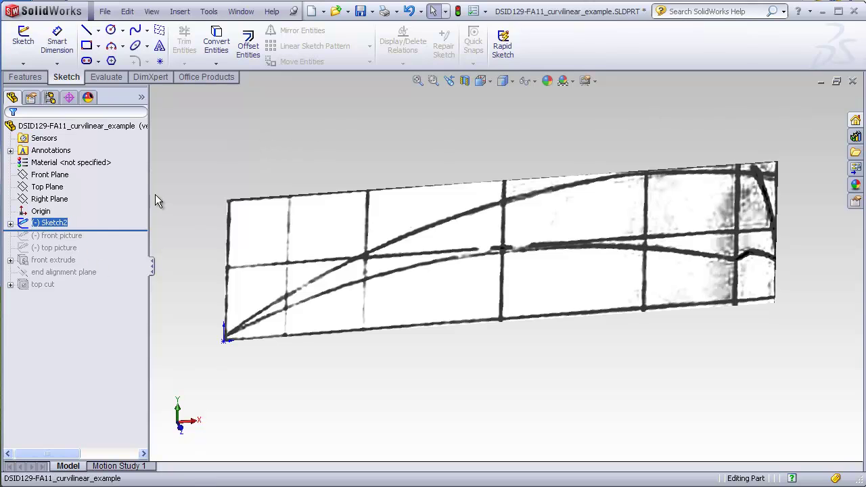
Expand Sketch2 and reopen Sketch Picture8's properties for editing
{"action": "left_click", "coordinate": [10, 225]}
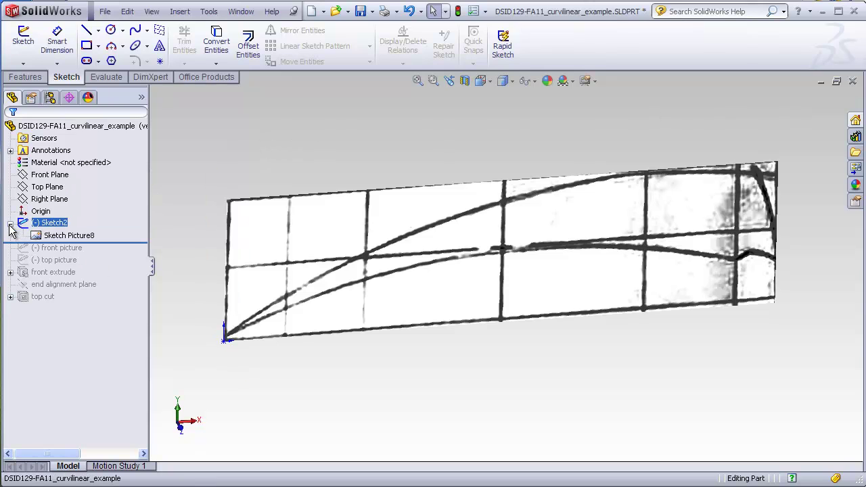
{"action": "left_click", "coordinate": [58, 236]}
{"action": "left_click", "coordinate": [190, 210]}
{"action": "left_click", "coordinate": [66, 236]}
{"action": "double_click", "coordinate": [65, 236]}
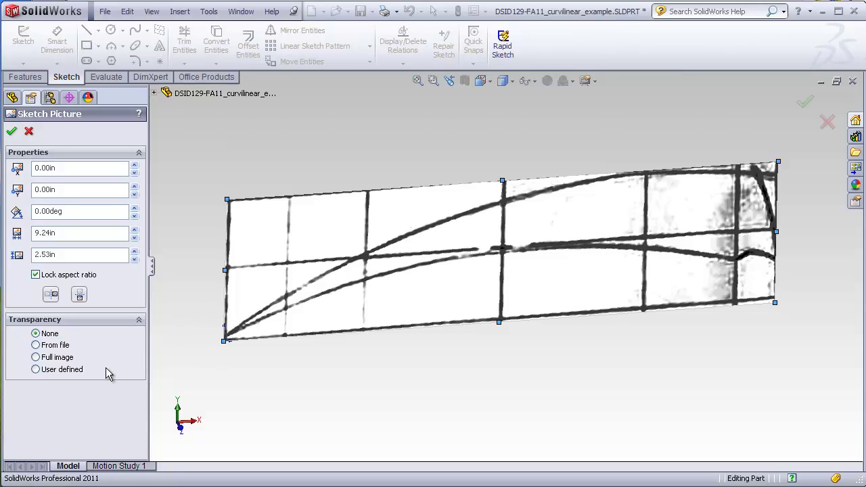
Give the full image about 0.8 transparency and accept the picture changes
{"action": "left_click", "coordinate": [36, 358]}
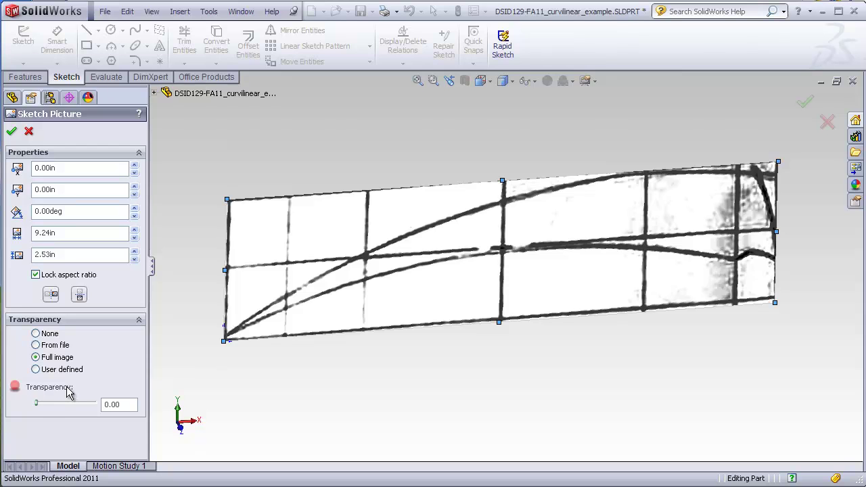
{"action": "left_click_drag", "start_coordinate": [37, 404], "coordinate": [86, 407]}
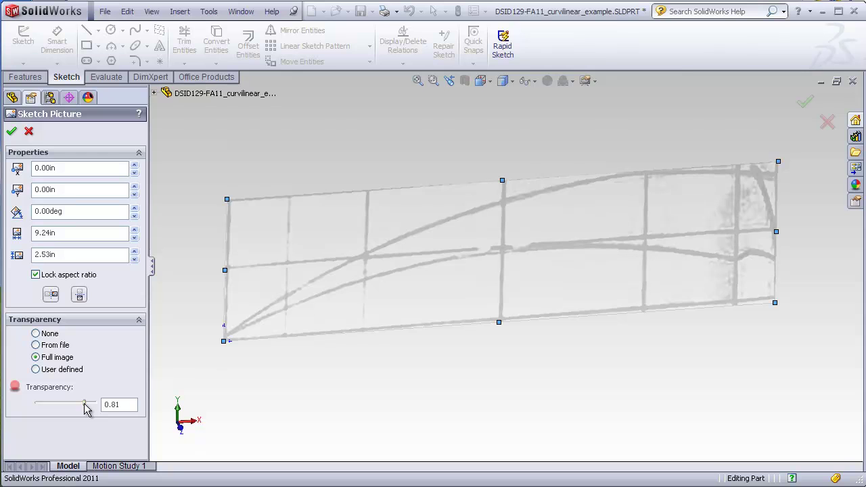
{"action": "left_click", "coordinate": [11, 131]}
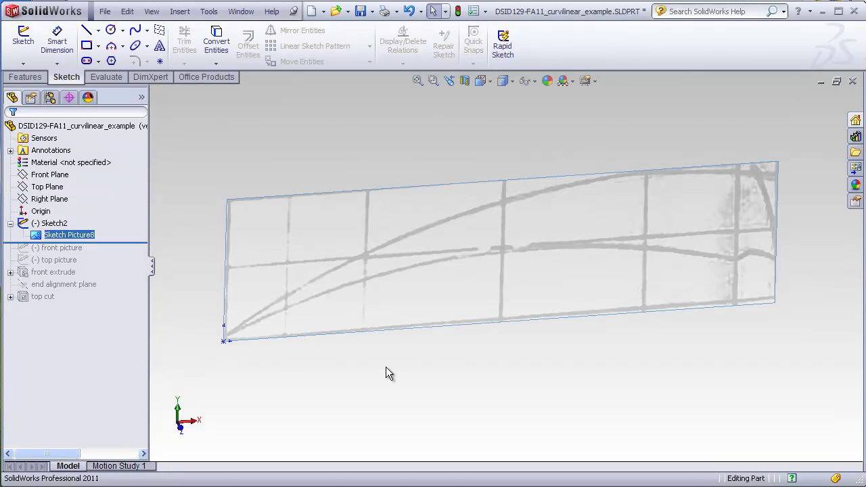
{"action": "mouse_move", "coordinate": [386, 367]}
{"action": "middle_mouse_down"}
{"action": "mouse_move", "coordinate": [460, 367]}
{"action": "mouse_move", "coordinate": [376, 359]}
{"action": "mouse_move", "coordinate": [387, 351]}
{"action": "middle_mouse_up"}
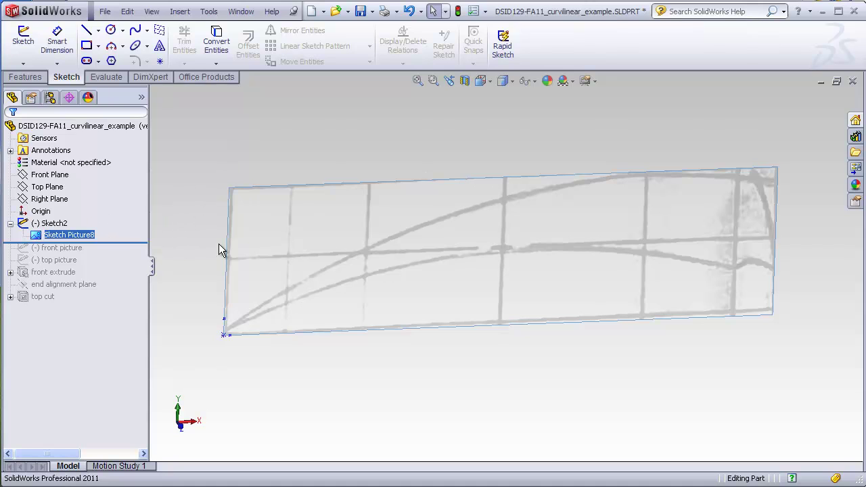
{"action": "left_click", "coordinate": [62, 225], "text": "ctrl"}
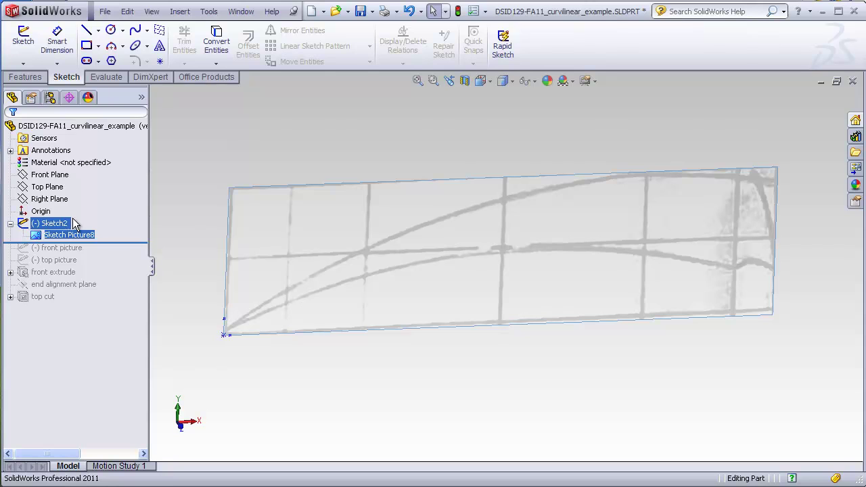
{"action": "left_click", "coordinate": [196, 176]}
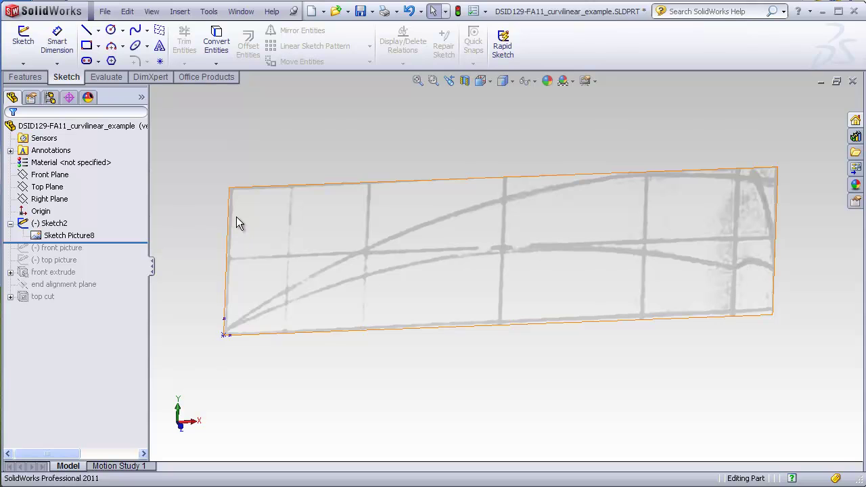
Start Sketch3 on the Front Plane and trace a spline from the origin along the upper curve
{"action": "left_click", "coordinate": [58, 175]}
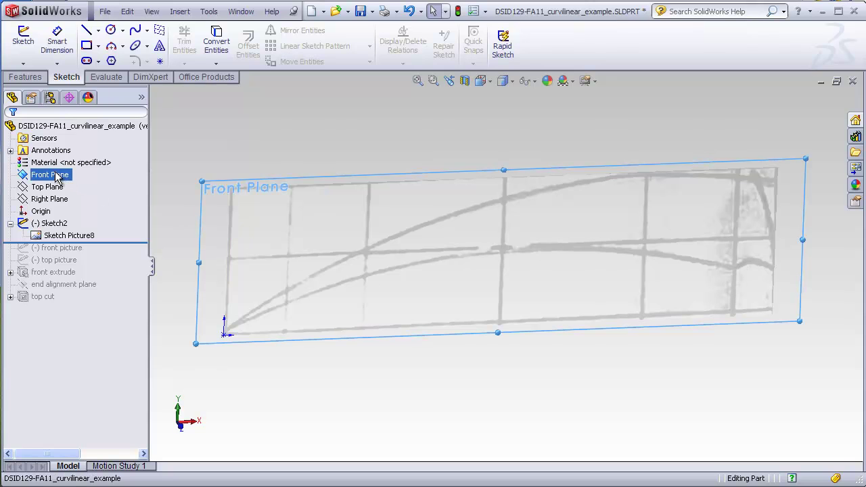
{"action": "left_click", "coordinate": [23, 41]}
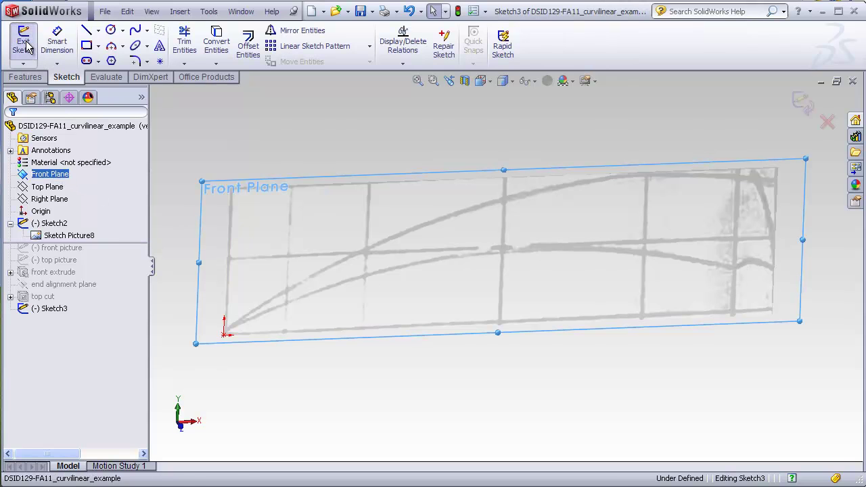
{"action": "left_click", "coordinate": [135, 29]}
{"action": "left_click", "coordinate": [225, 334]}
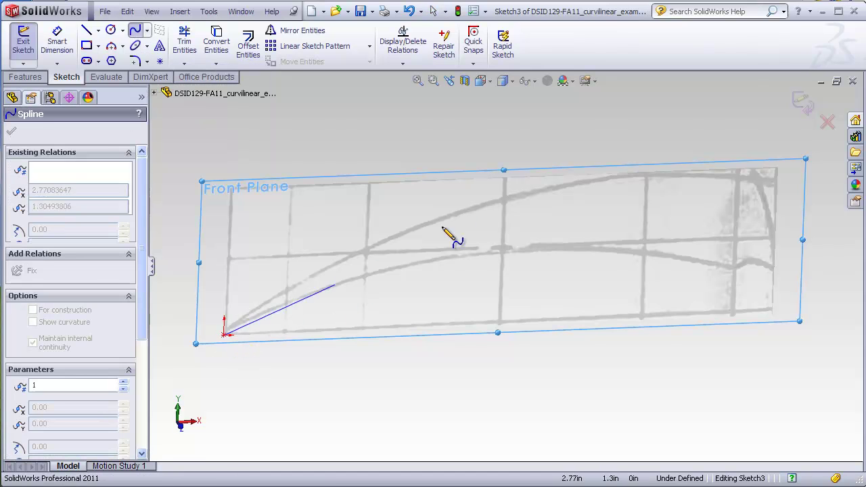
{"action": "left_click", "coordinate": [520, 197]}
{"action": "left_click", "coordinate": [758, 178]}
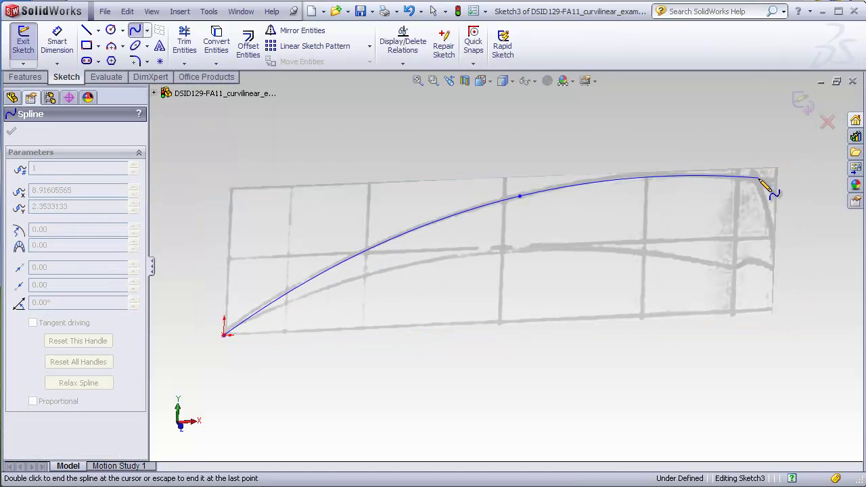
{"action": "key", "text": "Escape"}
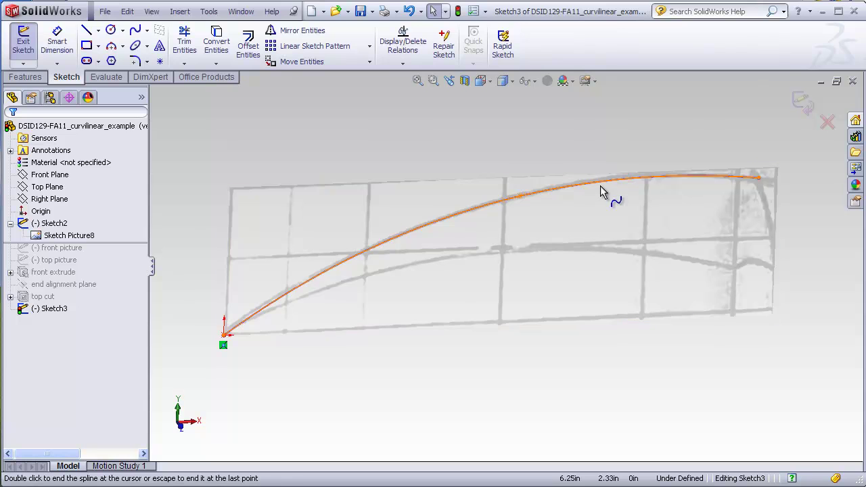
Add a second spline down the picture's right end and exit Sketch3
{"action": "left_click", "coordinate": [144, 35]}
{"action": "left_click", "coordinate": [759, 178]}
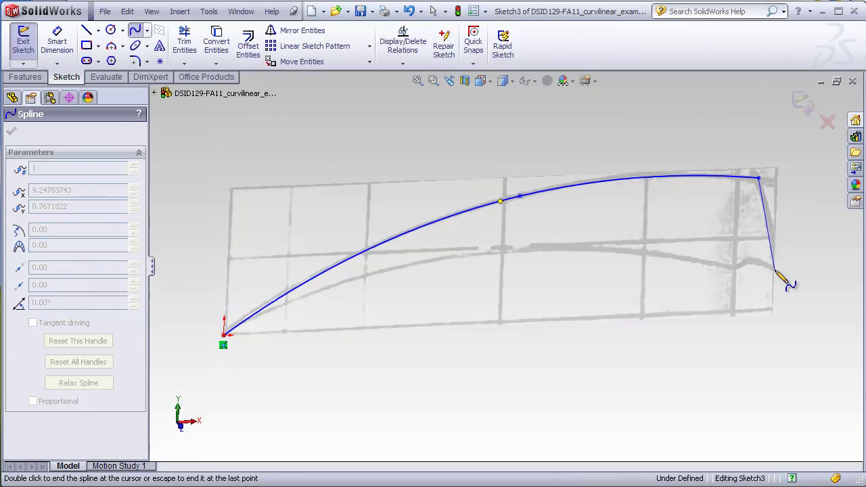
{"action": "double_click", "coordinate": [775, 268]}
{"action": "key", "text": "Escape"}
{"action": "left_click", "coordinate": [767, 230]}
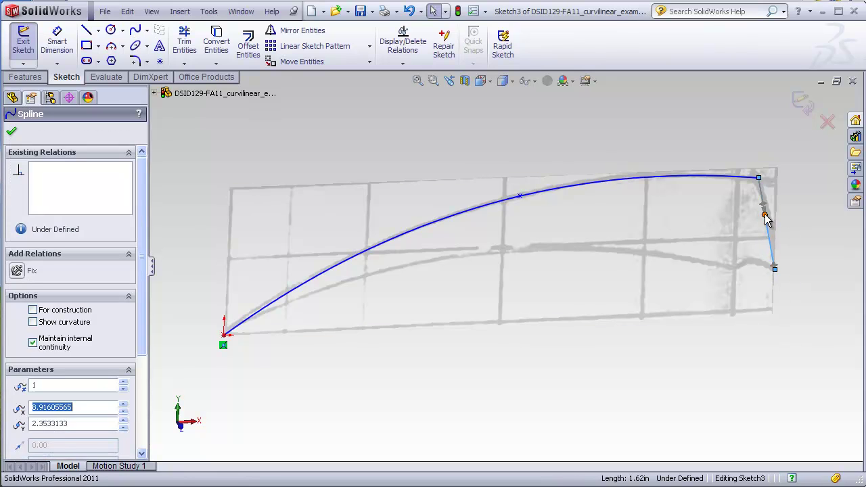
{"action": "left_click", "coordinate": [765, 216]}
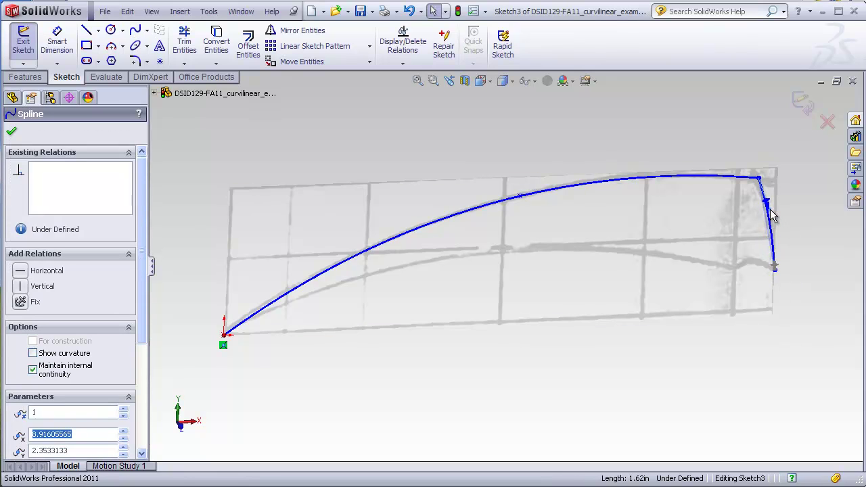
{"action": "left_click", "coordinate": [801, 100]}
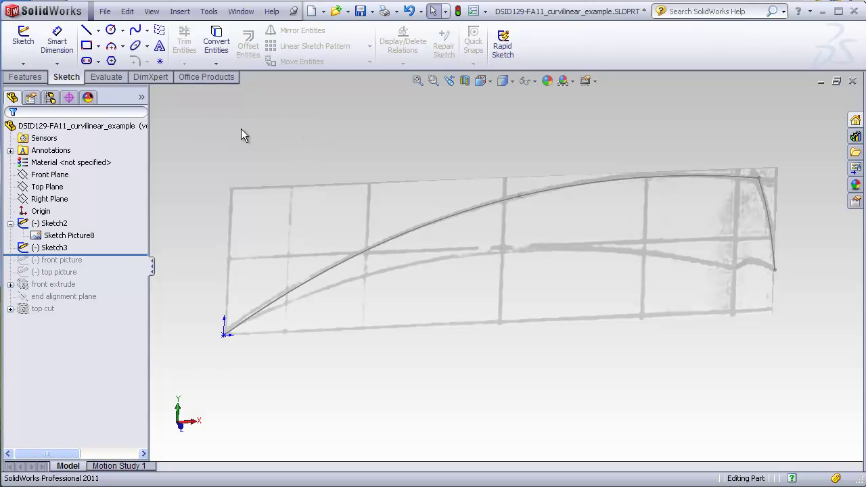
Hide Sketch2 from its context menu so only Sketch3's traced curve shows
{"action": "left_click", "coordinate": [52, 250]}
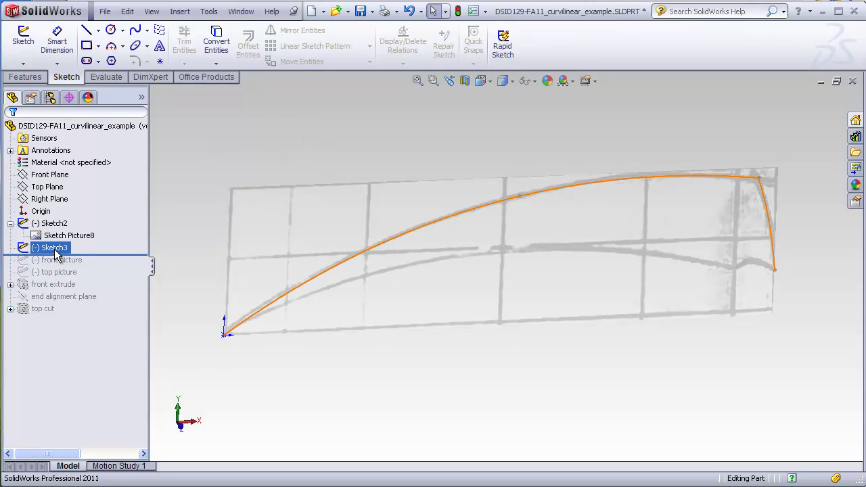
{"action": "left_click", "coordinate": [69, 224]}
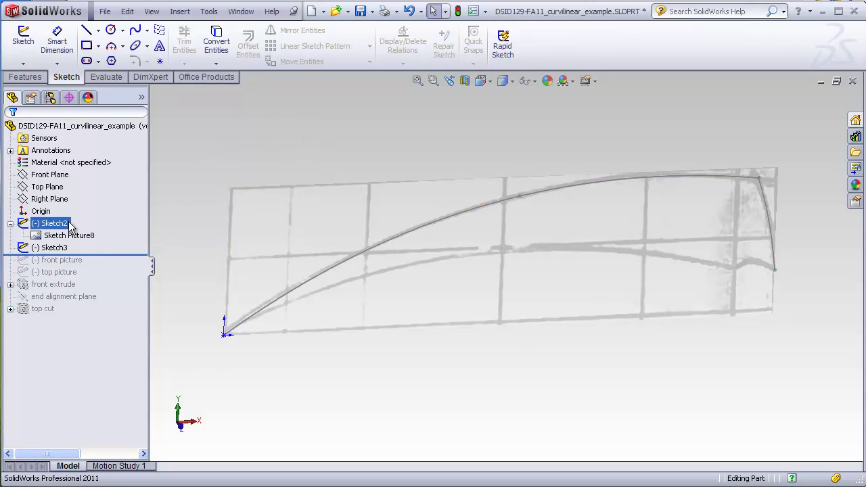
{"action": "left_click", "coordinate": [10, 224]}
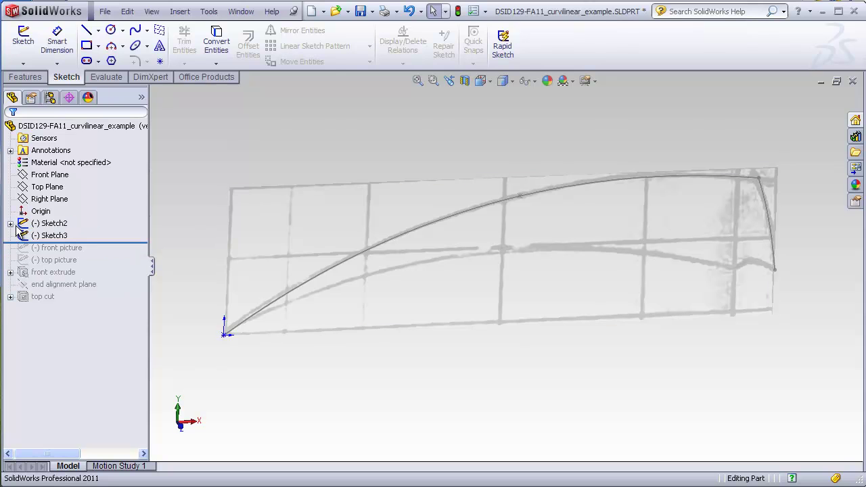
{"action": "right_click", "coordinate": [62, 228]}
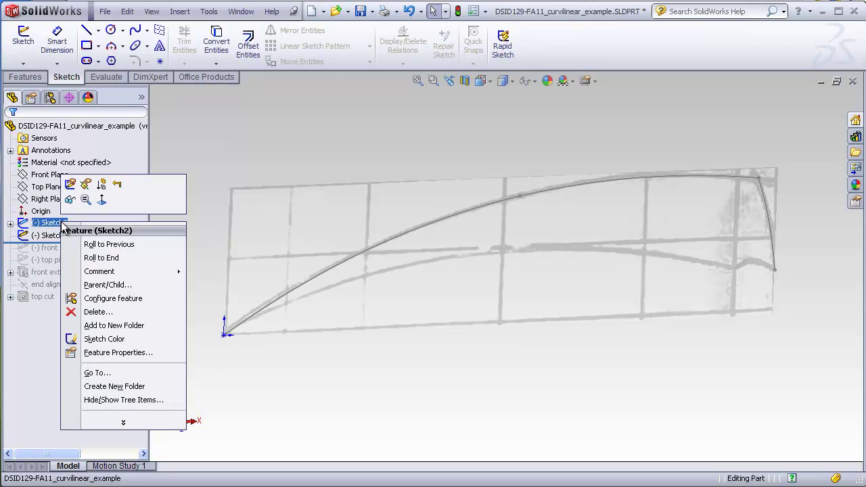
{"action": "left_click", "coordinate": [70, 200]}
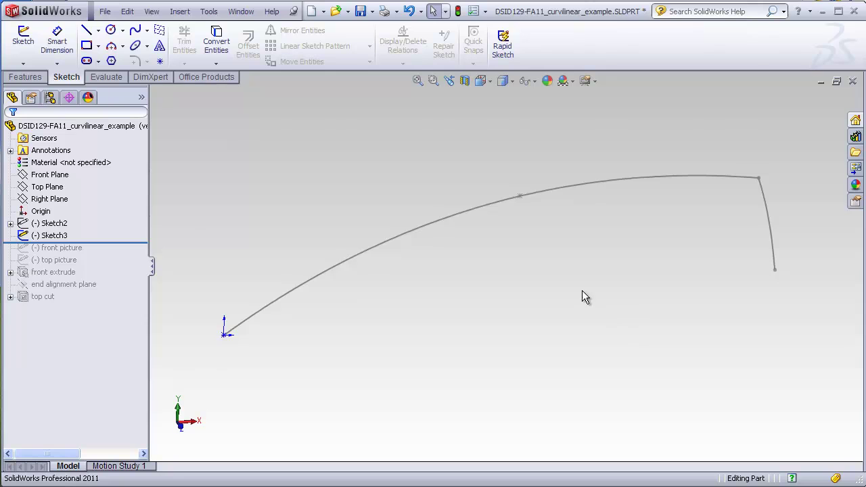
{"action": "mouse_move", "coordinate": [366, 225]}
{"action": "middle_mouse_down"}
{"action": "mouse_move", "coordinate": [367, 256]}
{"action": "mouse_move", "coordinate": [354, 243]}
{"action": "middle_mouse_up"}
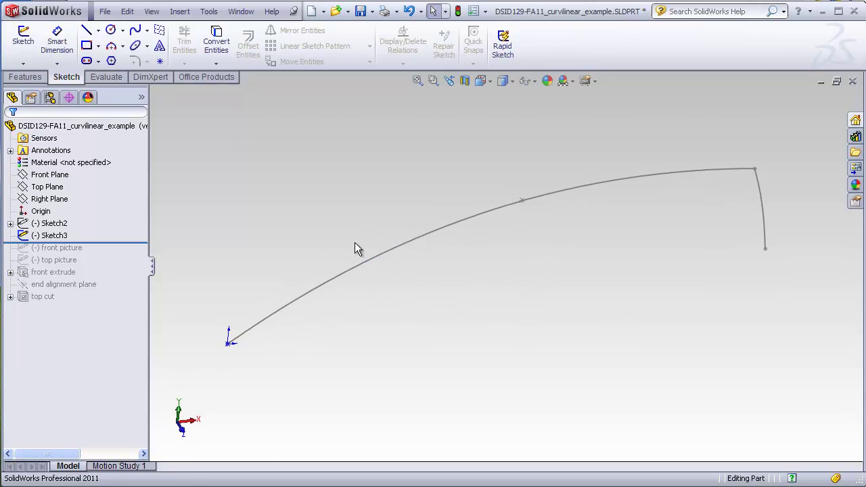
Start a new sketch on the Top Plane and show Sketch2 again
{"action": "left_click", "coordinate": [48, 186]}
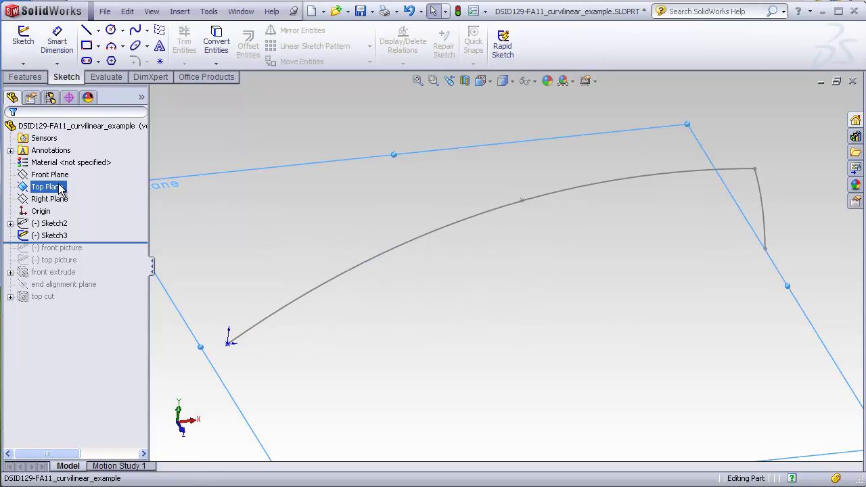
{"action": "left_click", "coordinate": [23, 42]}
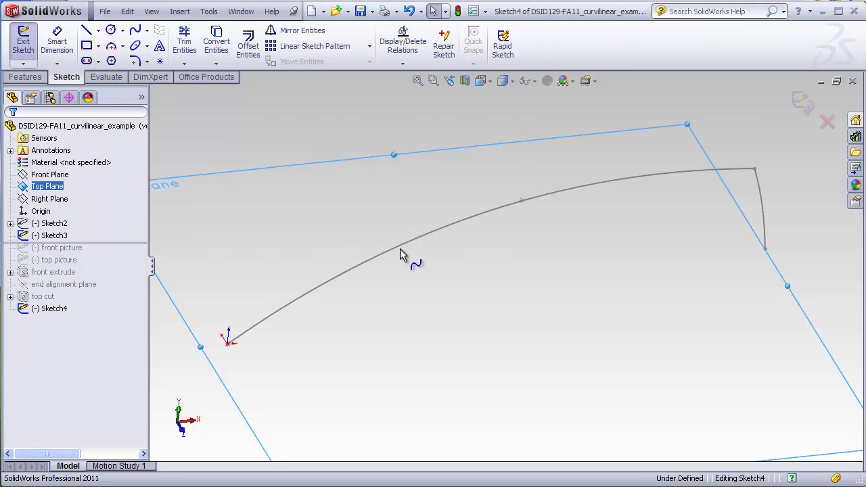
{"action": "middle_click_drag", "start_coordinate": [399, 248], "coordinate": [384, 246]}
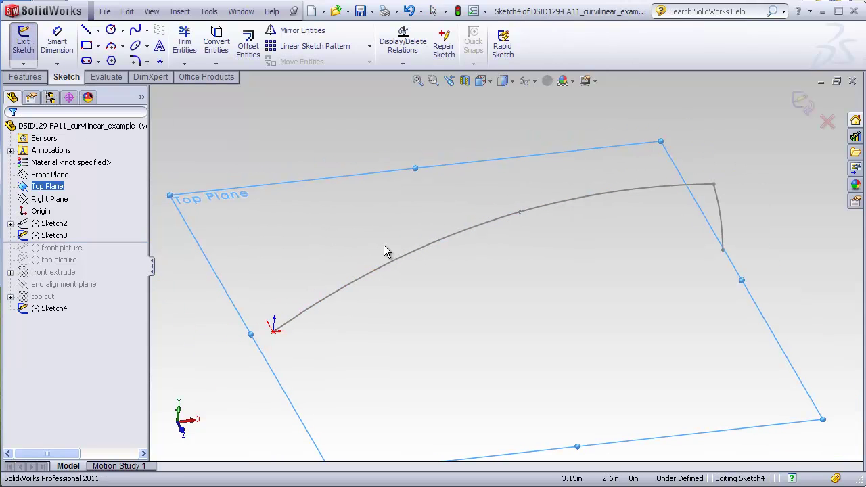
{"action": "right_click", "coordinate": [55, 222]}
{"action": "left_click", "coordinate": [68, 206]}
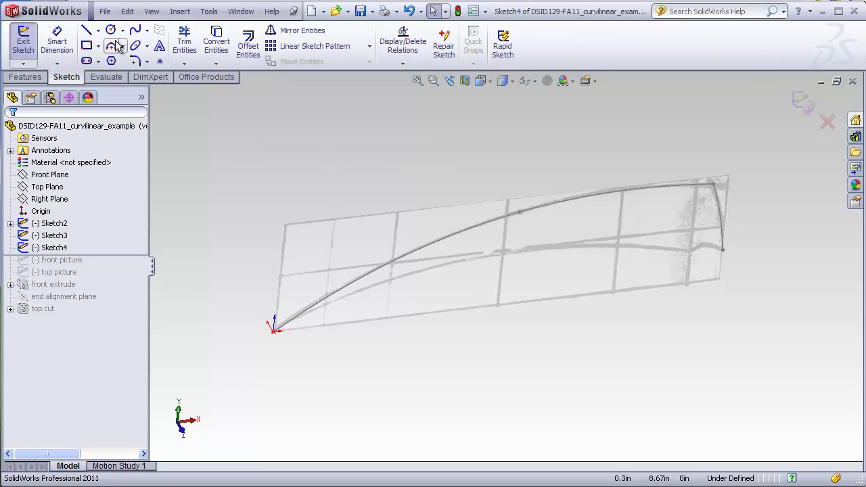
Insert curvilinear_top view underlay.jpg as a sketch picture
{"action": "left_click", "coordinate": [178, 14]}
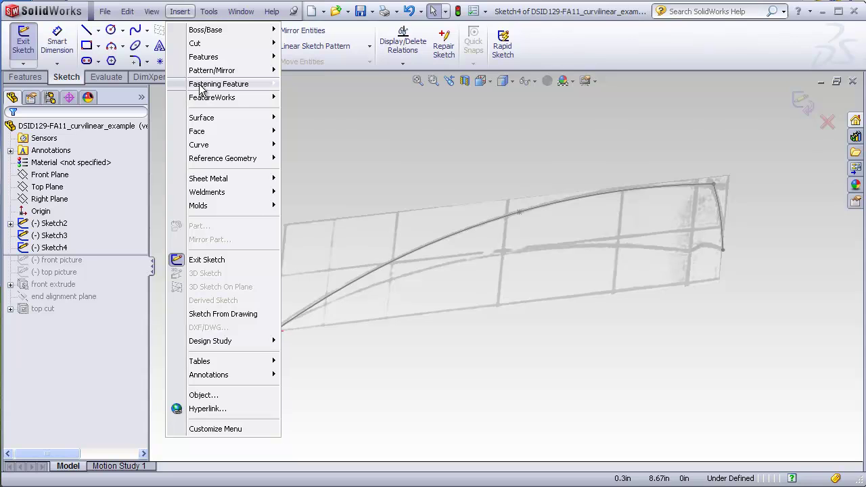
{"action": "mouse_move", "coordinate": [205, 14]}
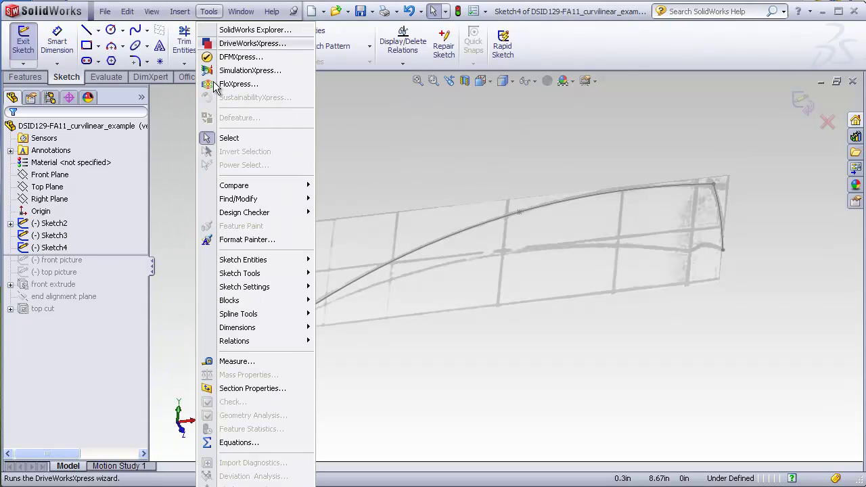
{"action": "mouse_move", "coordinate": [263, 273]}
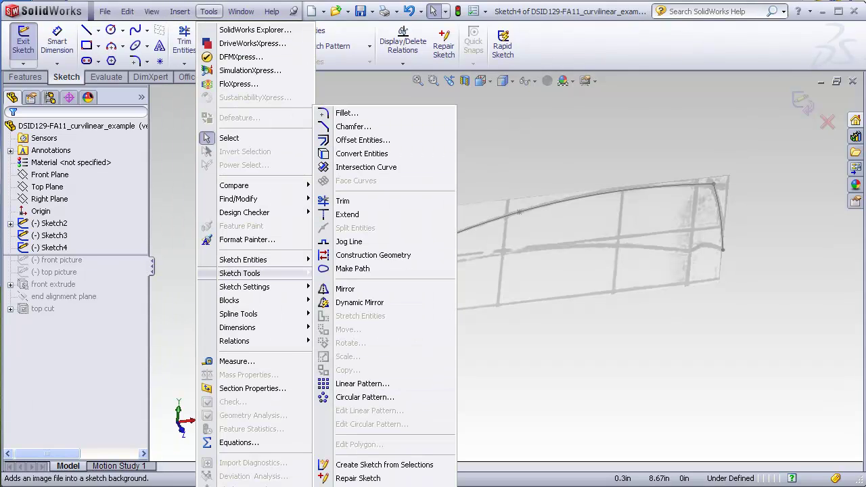
{"action": "left_click", "coordinate": [358, 483]}
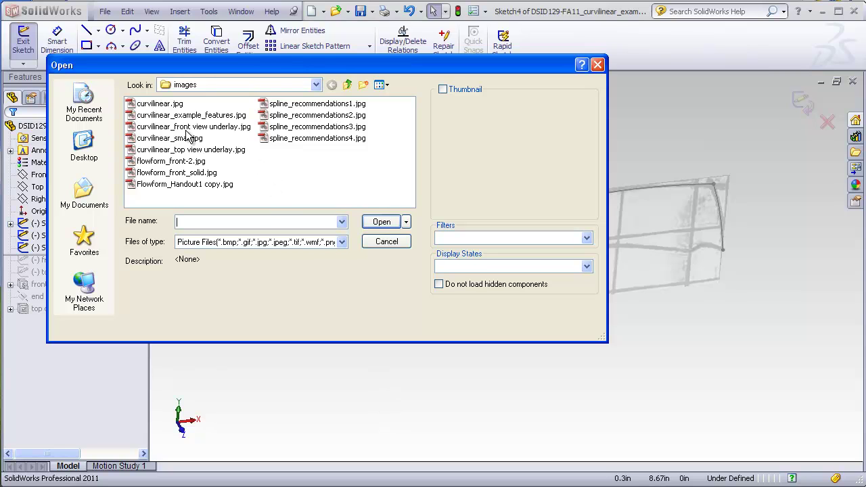
{"action": "left_click", "coordinate": [183, 151]}
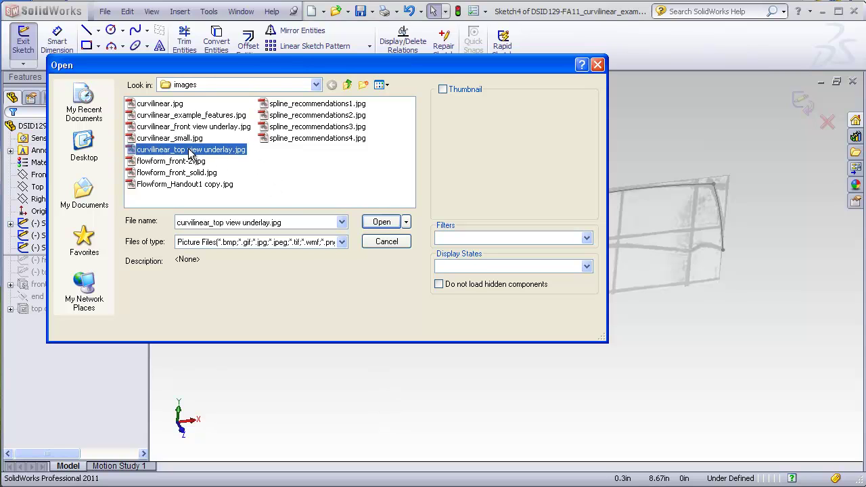
{"action": "left_click", "coordinate": [377, 223]}
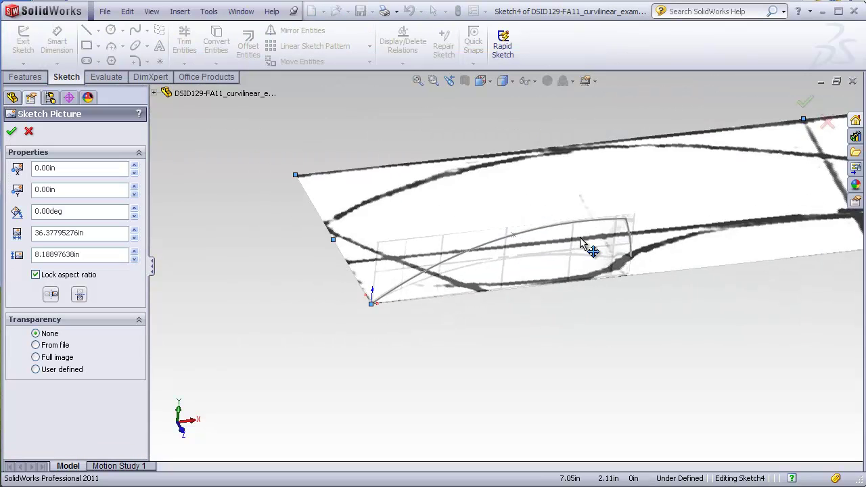
In Top view, scale the top picture to 9.24 × 2.08 in and accept it
{"action": "mouse_move", "coordinate": [581, 241]}
{"action": "middle_mouse_down"}
{"action": "mouse_move", "coordinate": [647, 225]}
{"action": "mouse_move", "coordinate": [619, 216]}
{"action": "mouse_move", "coordinate": [603, 305]}
{"action": "mouse_move", "coordinate": [613, 349]}
{"action": "middle_mouse_up"}
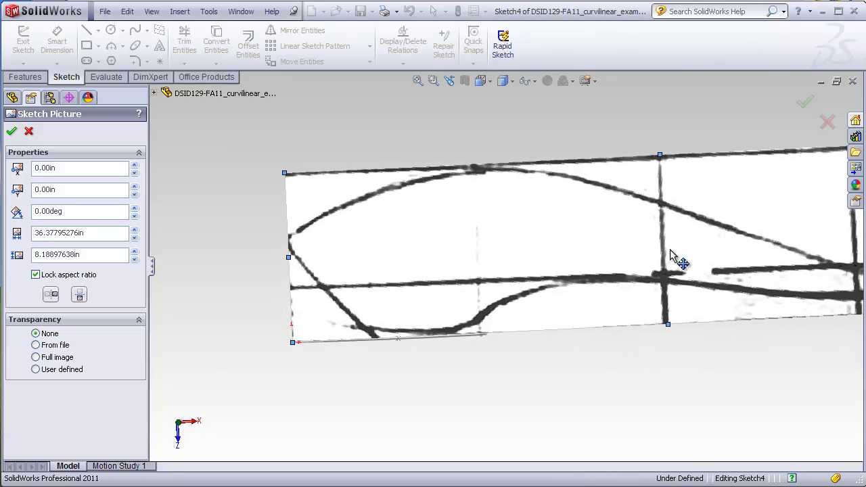
{"action": "scroll", "coordinate": [669, 252], "scroll_direction": "up", "scroll_amount": 3}
{"action": "left_click", "coordinate": [482, 80]}
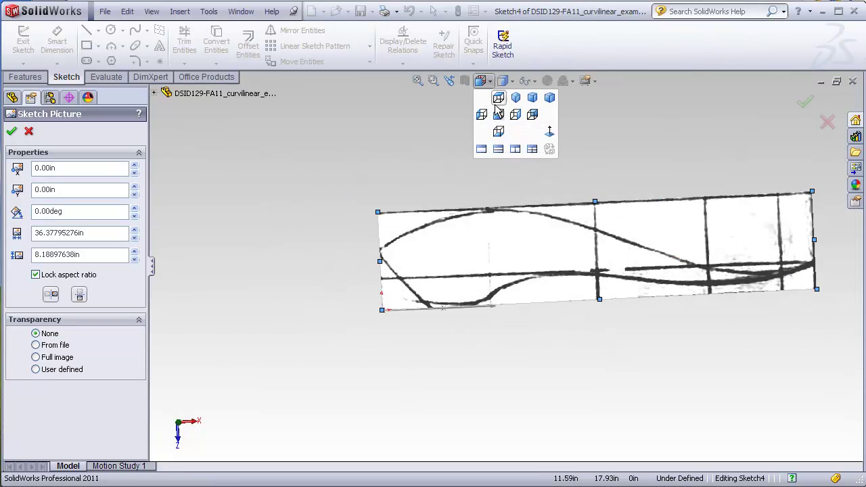
{"action": "left_click", "coordinate": [549, 131]}
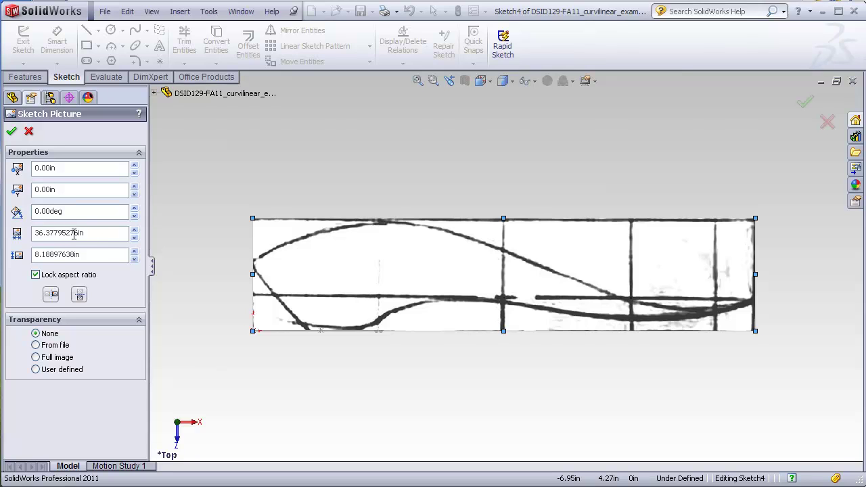
{"action": "left_click_drag", "start_coordinate": [96, 235], "coordinate": [34, 234]}
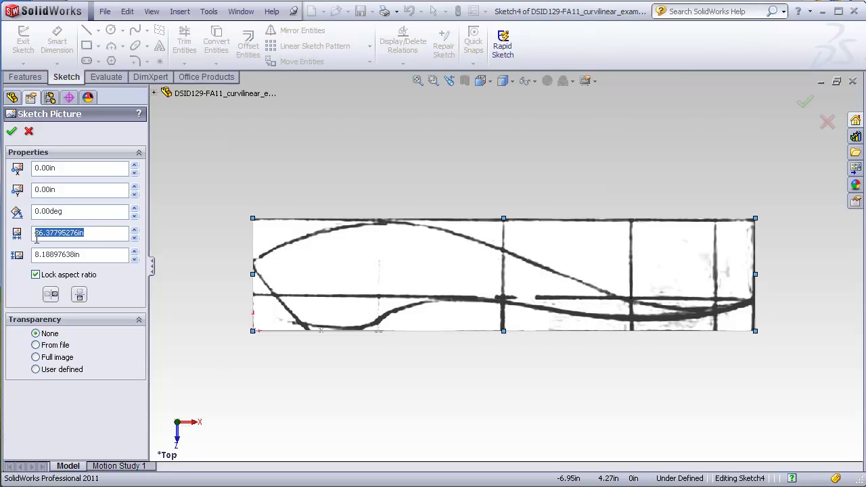
{"action": "type", "text": "9.24"}
{"action": "key", "text": "Return"}
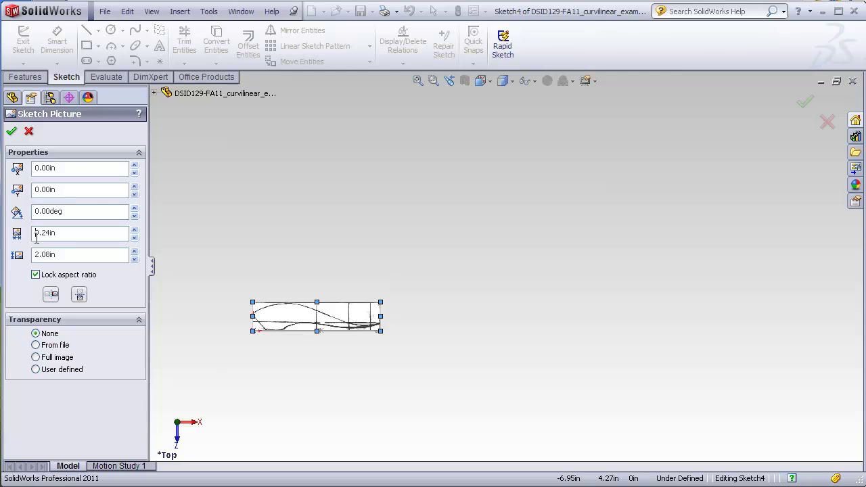
{"action": "left_click", "coordinate": [12, 131]}
{"action": "mouse_move", "coordinate": [283, 300]}
{"action": "middle_mouse_down"}
{"action": "mouse_move", "coordinate": [251, 332]}
{"action": "mouse_move", "coordinate": [270, 251]}
{"action": "mouse_move", "coordinate": [264, 328]}
{"action": "mouse_move", "coordinate": [296, 320]}
{"action": "mouse_move", "coordinate": [299, 347]}
{"action": "middle_mouse_up"}
{"action": "scroll", "coordinate": [303, 332], "scroll_direction": "down", "scroll_amount": 3}
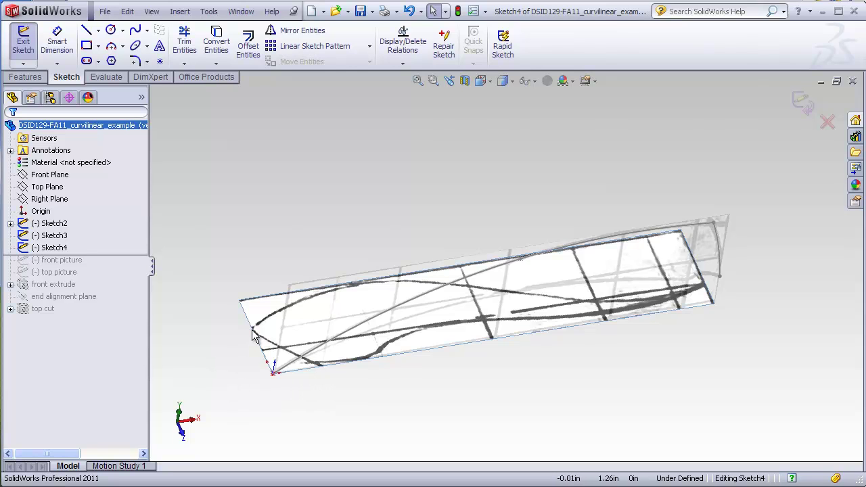
{"action": "mouse_move", "coordinate": [241, 370]}
{"action": "middle_mouse_down"}
{"action": "mouse_move", "coordinate": [226, 342]}
{"action": "mouse_move", "coordinate": [219, 274]}
{"action": "mouse_move", "coordinate": [220, 298]}
{"action": "middle_mouse_up"}
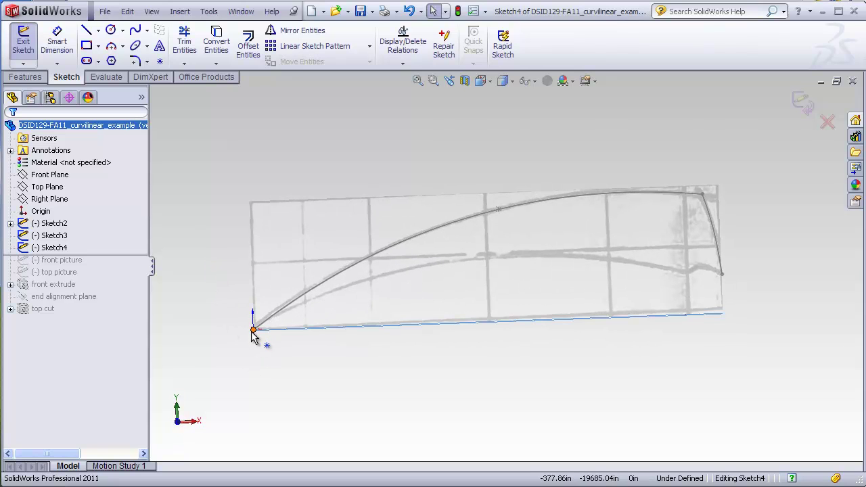
{"action": "mouse_move", "coordinate": [234, 302]}
{"action": "middle_mouse_down"}
{"action": "mouse_move", "coordinate": [237, 406]}
{"action": "mouse_move", "coordinate": [214, 356]}
{"action": "middle_mouse_up"}
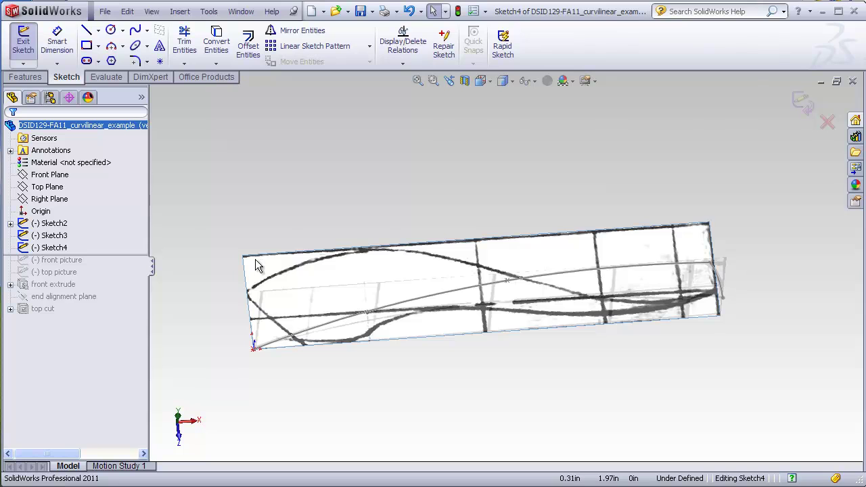
{"action": "middle_click_drag", "start_coordinate": [226, 292], "coordinate": [252, 332]}
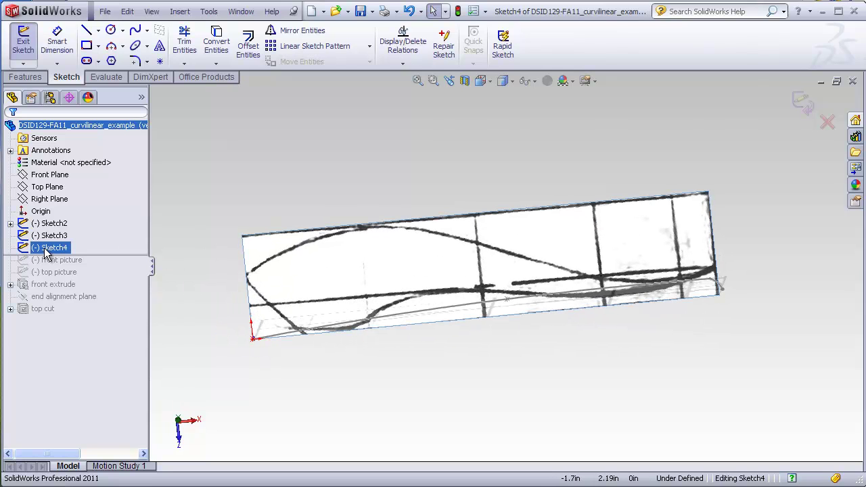
Select the top-view picture and nudge it downward with the Y spinner
{"action": "left_click", "coordinate": [251, 248]}
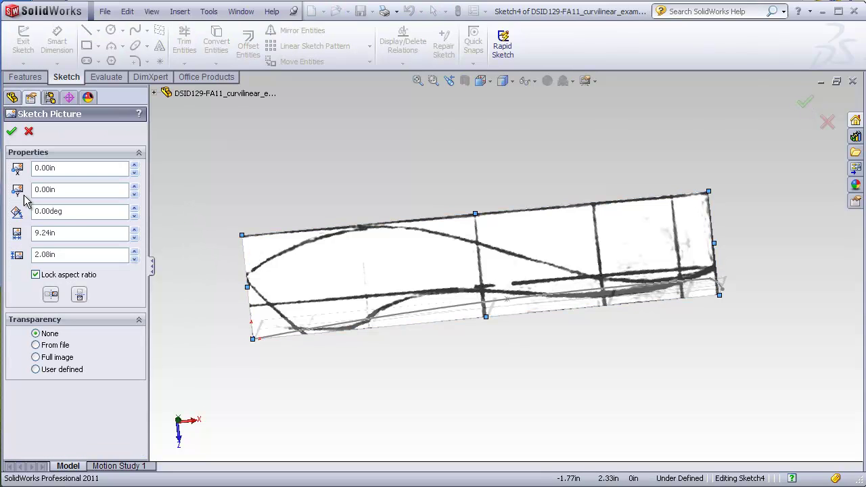
{"action": "left_click", "coordinate": [132, 193]}
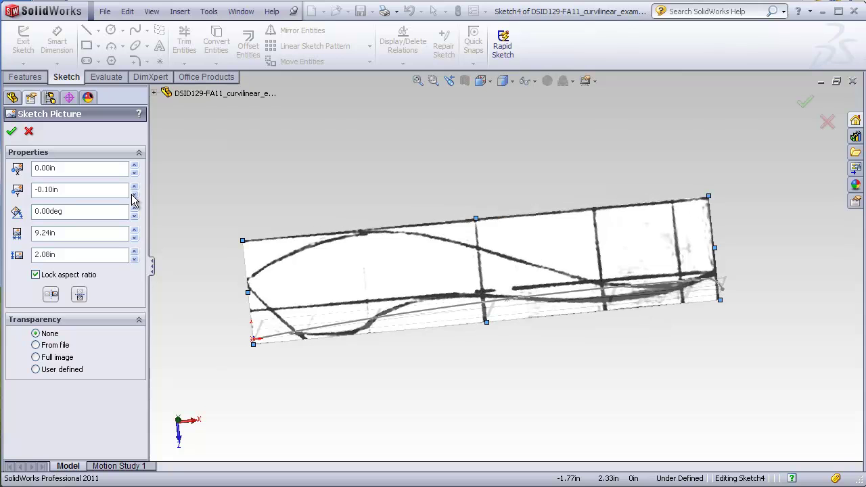
{"action": "left_click", "coordinate": [133, 193]}
{"action": "left_click", "coordinate": [132, 194]}
{"action": "left_click", "coordinate": [132, 194]}
{"action": "left_click", "coordinate": [133, 193]}
{"action": "left_click", "coordinate": [132, 193]}
{"action": "left_click", "coordinate": [132, 193]}
{"action": "left_click", "coordinate": [132, 194]}
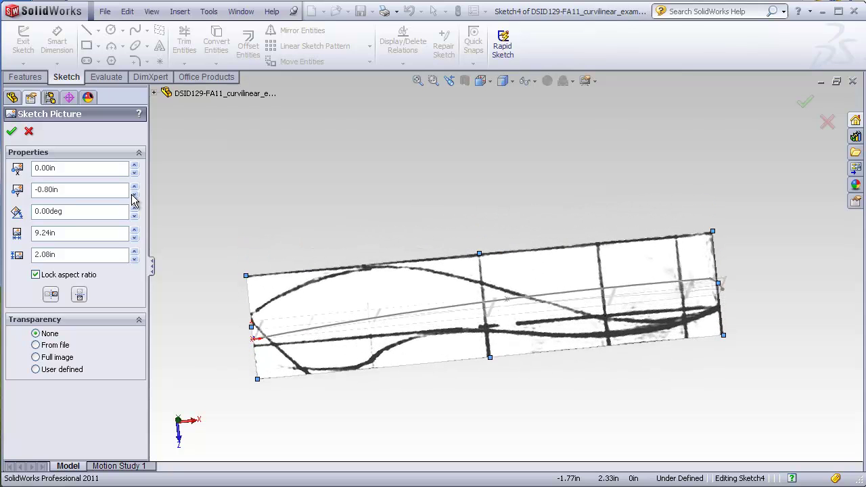
{"action": "left_click", "coordinate": [132, 193]}
{"action": "left_click", "coordinate": [132, 193]}
{"action": "left_click", "coordinate": [133, 193]}
{"action": "left_click", "coordinate": [133, 193]}
Set the picture's vertical offset exactly to -1.25 in
{"action": "scroll", "coordinate": [293, 351], "scroll_direction": "down", "scroll_amount": 10}
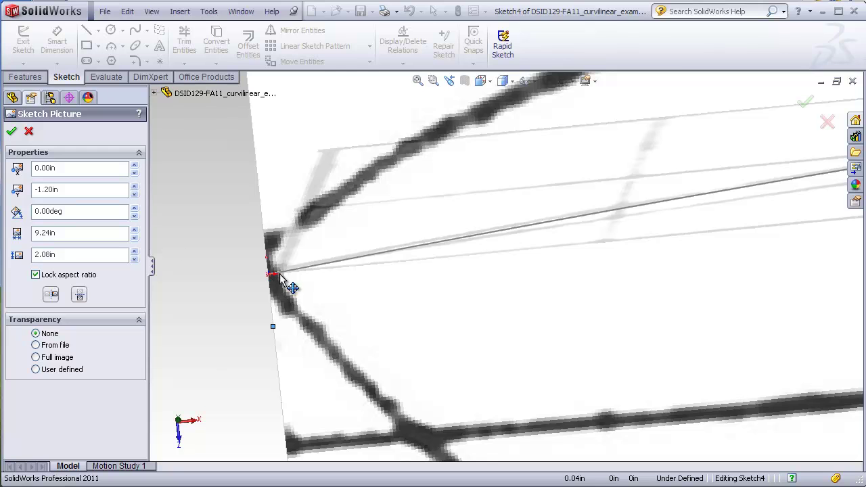
{"action": "left_click", "coordinate": [135, 193]}
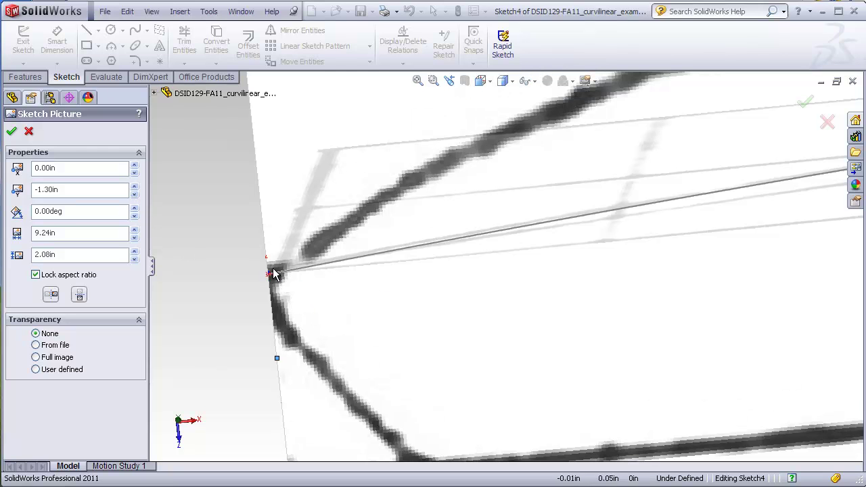
{"action": "scroll", "coordinate": [572, 309], "scroll_direction": "up", "scroll_amount": 2}
{"action": "left_click_drag", "start_coordinate": [81, 195], "coordinate": [33, 197]}
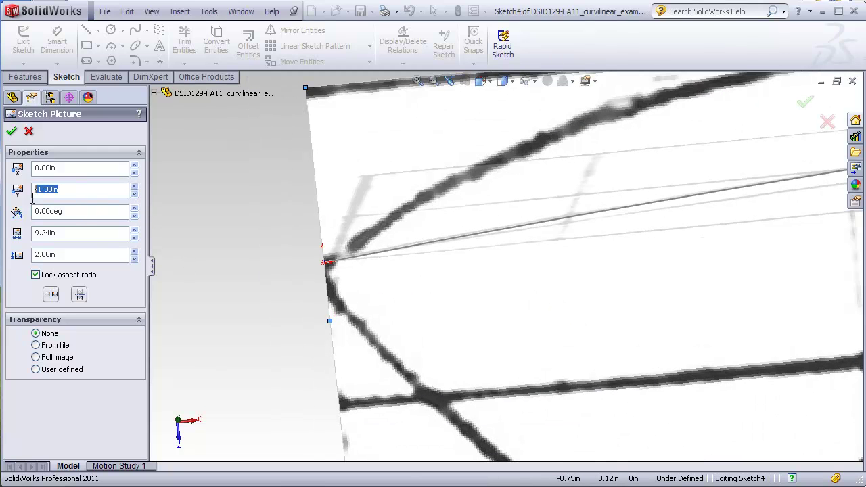
{"action": "type", "text": "-1.25"}
{"action": "key", "text": "Return"}
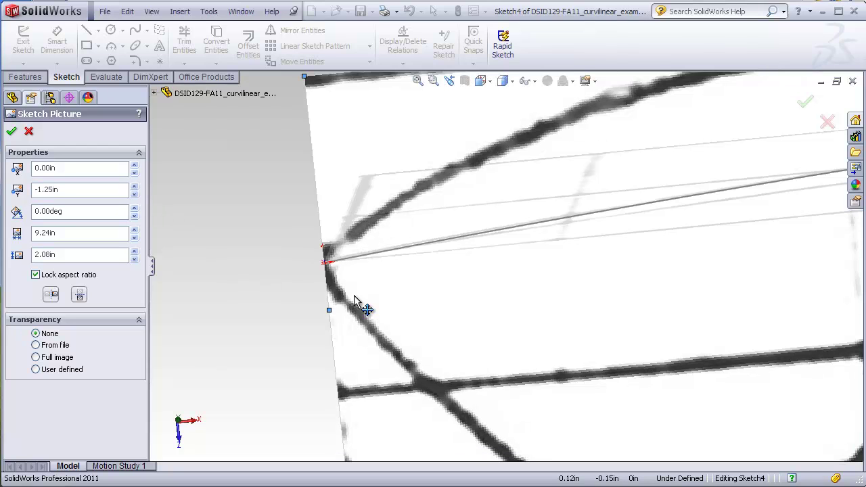
Orbit and zoom to check the picture's left end meets the origin
{"action": "mouse_move", "coordinate": [421, 284]}
{"action": "middle_mouse_down"}
{"action": "mouse_move", "coordinate": [419, 308]}
{"action": "mouse_move", "coordinate": [416, 297]}
{"action": "middle_mouse_up"}
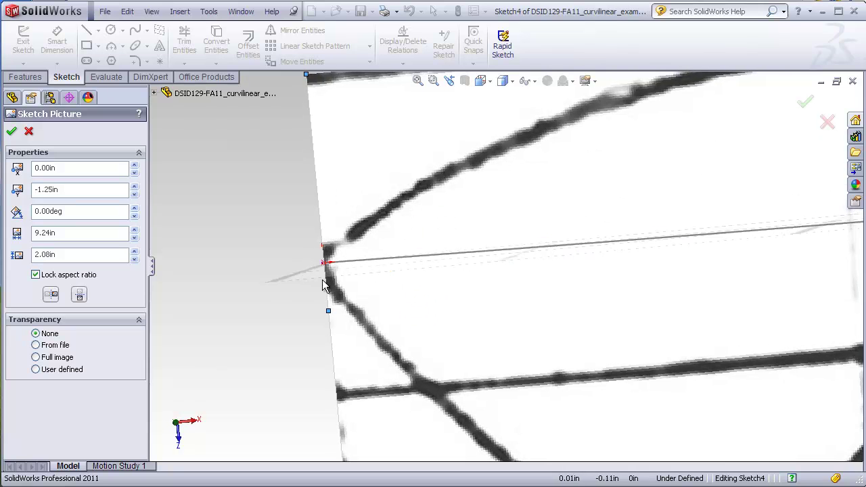
{"action": "scroll", "coordinate": [585, 295], "scroll_direction": "up", "scroll_amount": 3}
{"action": "left_click", "coordinate": [418, 81]}
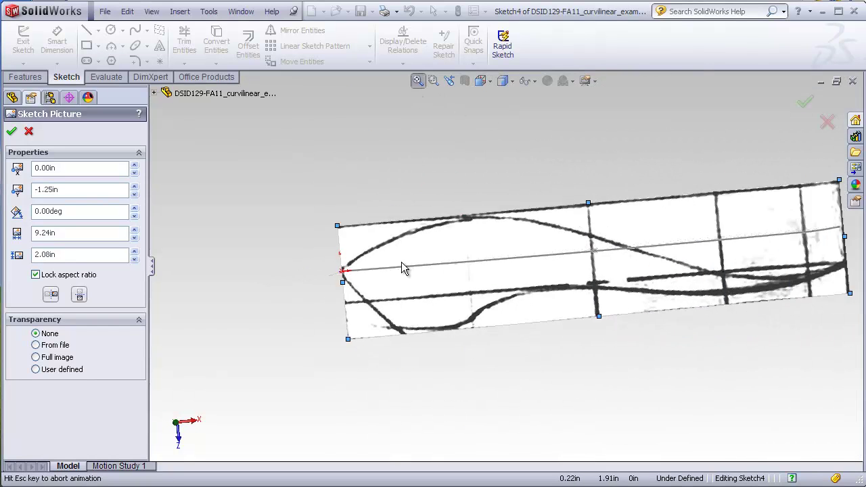
{"action": "mouse_move", "coordinate": [402, 263]}
{"action": "middle_mouse_down"}
{"action": "mouse_move", "coordinate": [416, 171]}
{"action": "mouse_move", "coordinate": [390, 315]}
{"action": "middle_mouse_up"}
{"action": "scroll", "coordinate": [399, 332], "scroll_direction": "down", "scroll_amount": 5}
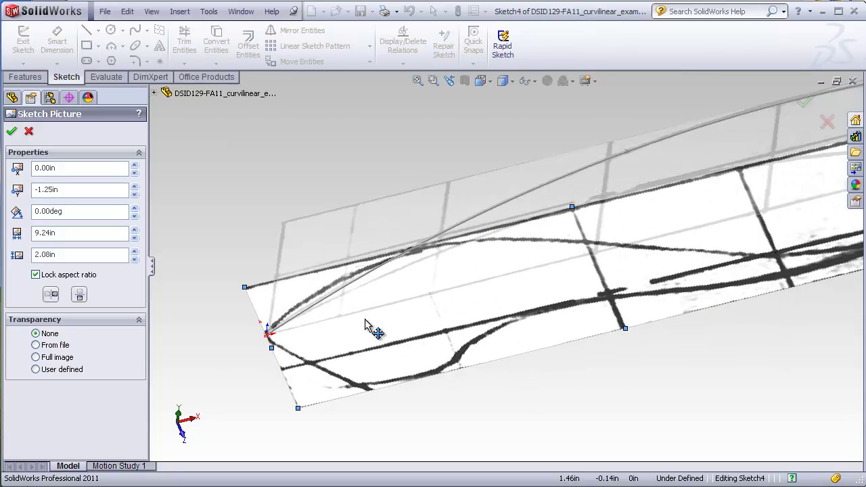
{"action": "middle_click_drag", "start_coordinate": [328, 264], "coordinate": [329, 251]}
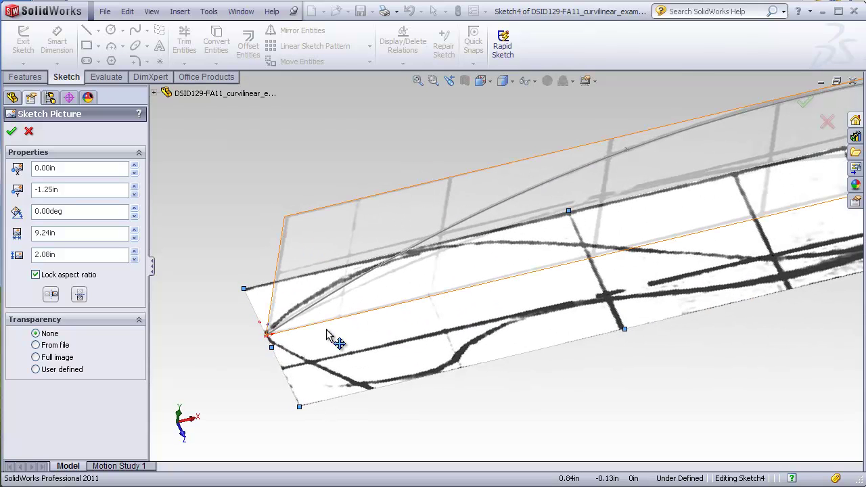
{"action": "scroll", "coordinate": [328, 332], "scroll_direction": "down", "scroll_amount": 3}
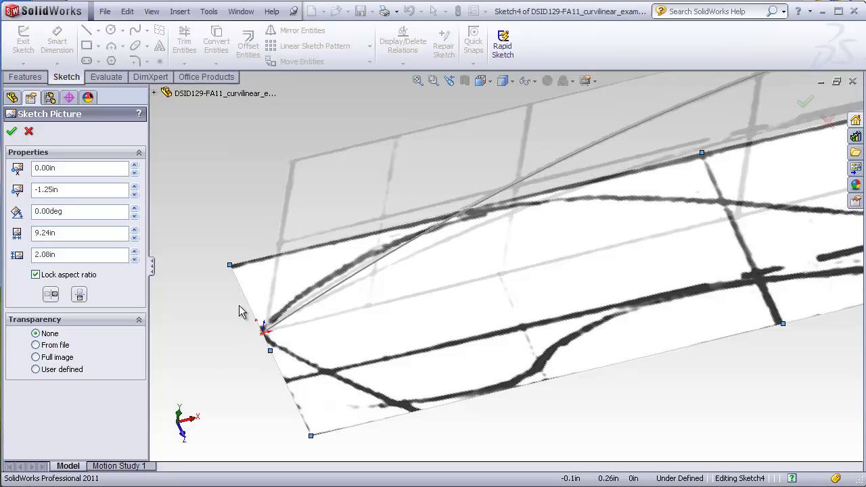
Accept the top-view picture's placement, deselect it, and zoom to fit the whole picture
{"action": "left_click", "coordinate": [11, 131]}
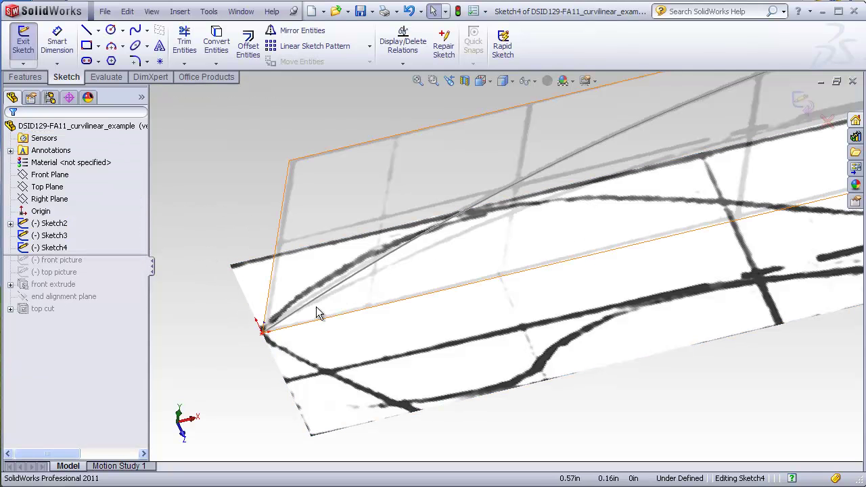
{"action": "left_click", "coordinate": [351, 334]}
{"action": "scroll", "coordinate": [342, 336], "scroll_direction": "down", "scroll_amount": 2}
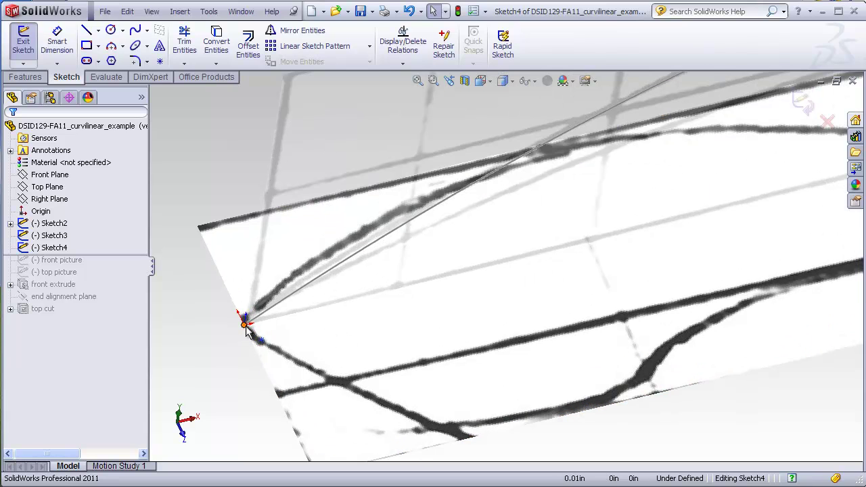
{"action": "scroll", "coordinate": [245, 330], "scroll_direction": "up", "scroll_amount": 3}
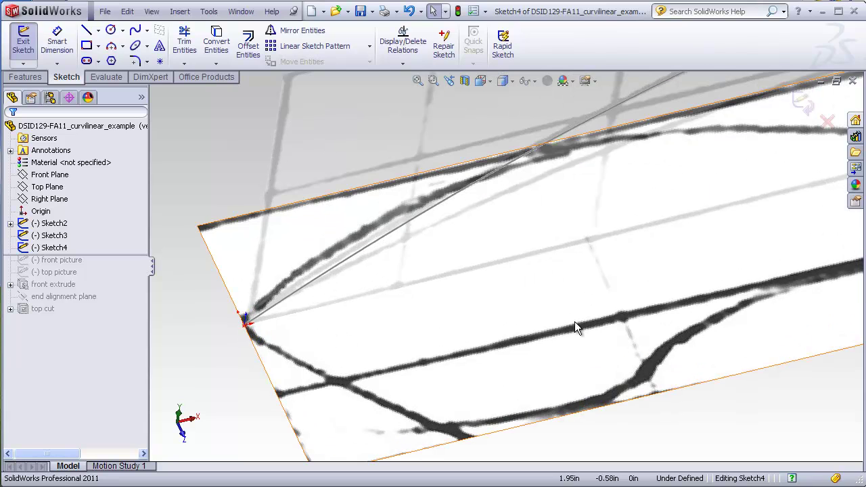
{"action": "left_click", "coordinate": [417, 81]}
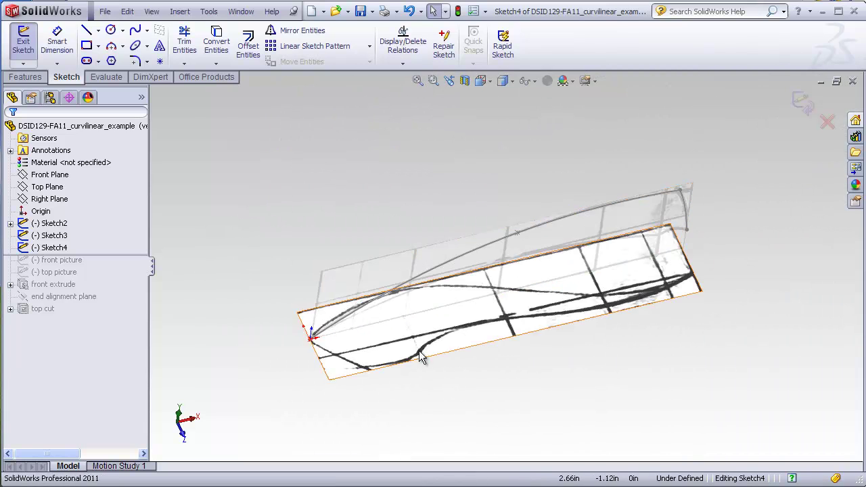
Fade the full top-view picture to 0.76 transparency and exit Sketch4
{"action": "left_click_drag", "start_coordinate": [61, 260], "coordinate": [64, 253]}
{"action": "left_click", "coordinate": [386, 336]}
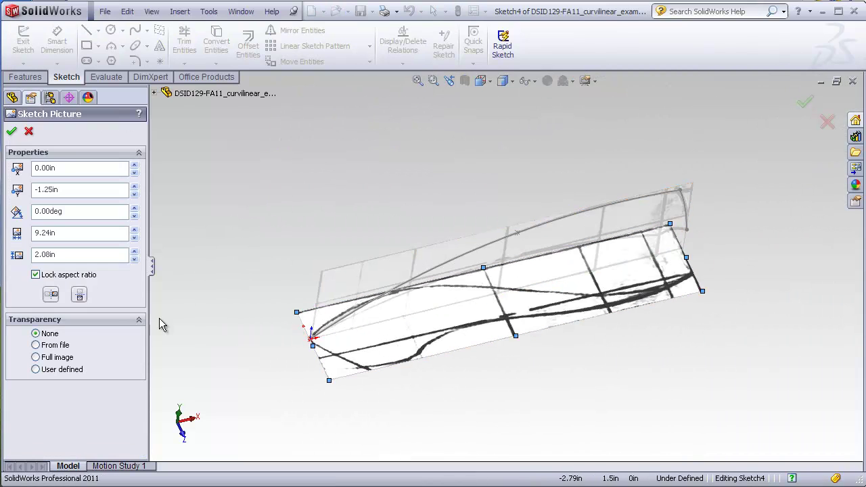
{"action": "left_click", "coordinate": [37, 358]}
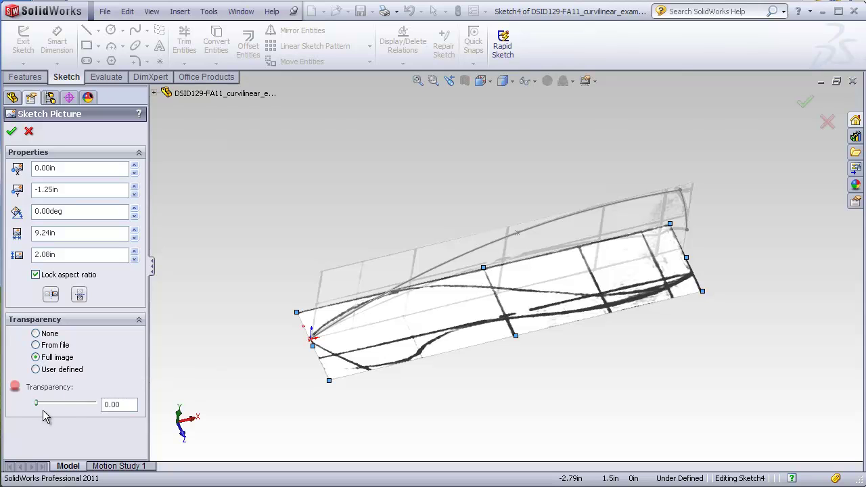
{"action": "left_click_drag", "start_coordinate": [77, 410], "coordinate": [82, 406]}
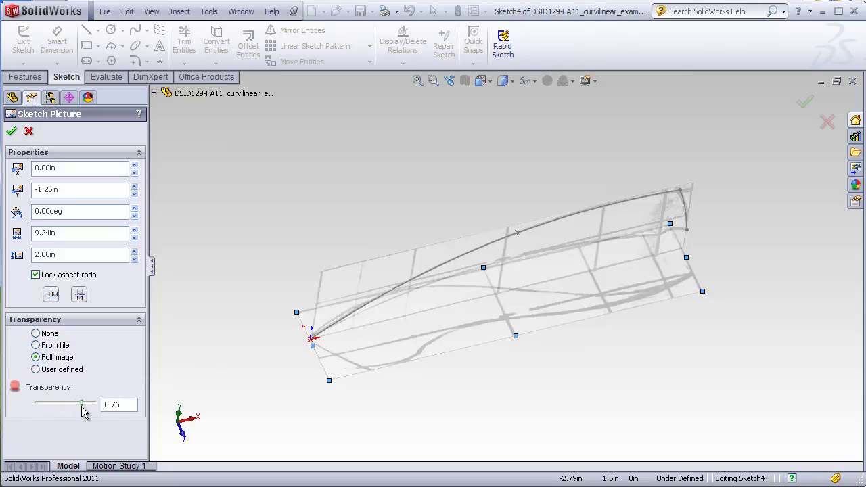
{"action": "left_click", "coordinate": [286, 302]}
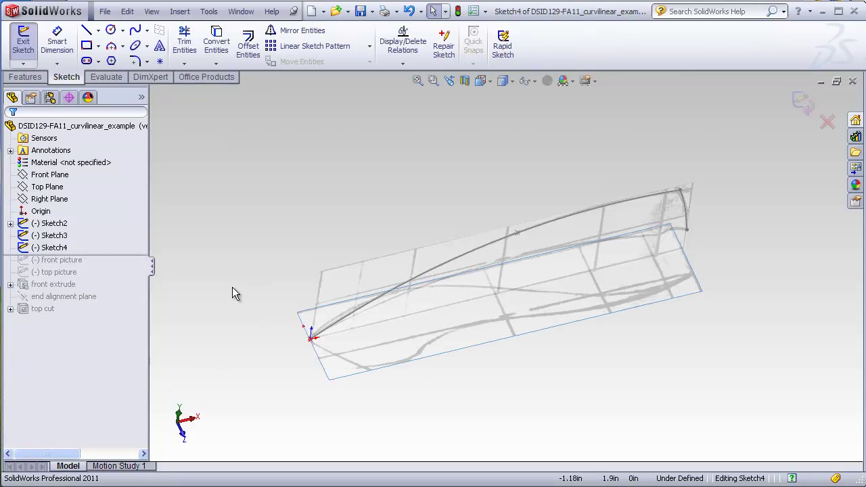
{"action": "left_click", "coordinate": [805, 101]}
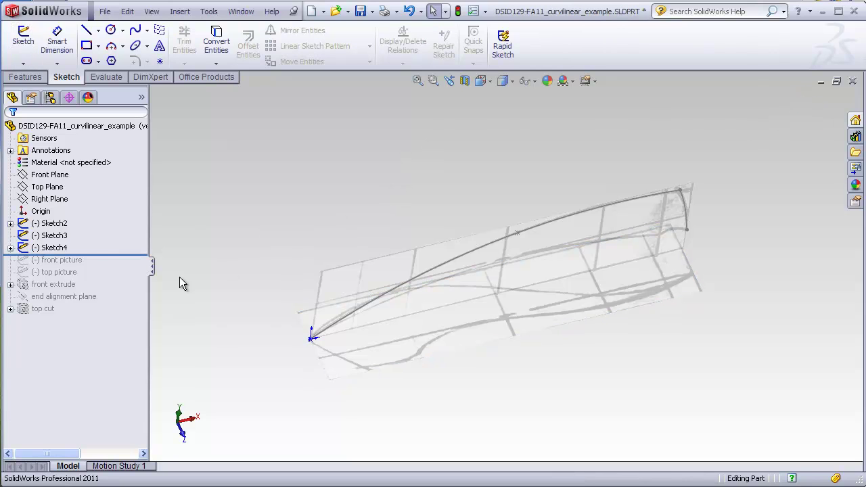
Expand Sketch2 and Sketch4 in the tree to show Sketch Picture8 and Sketch Picture9
{"action": "left_click", "coordinate": [51, 223]}
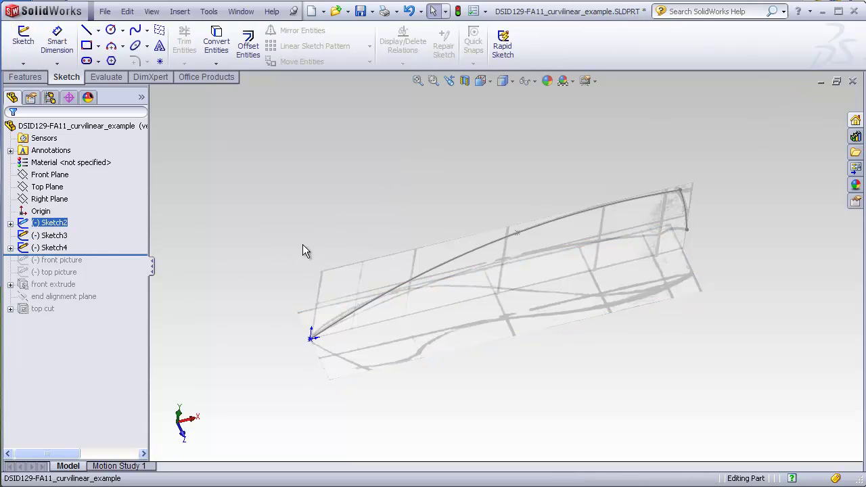
{"action": "left_click", "coordinate": [10, 222]}
{"action": "left_click", "coordinate": [69, 235]}
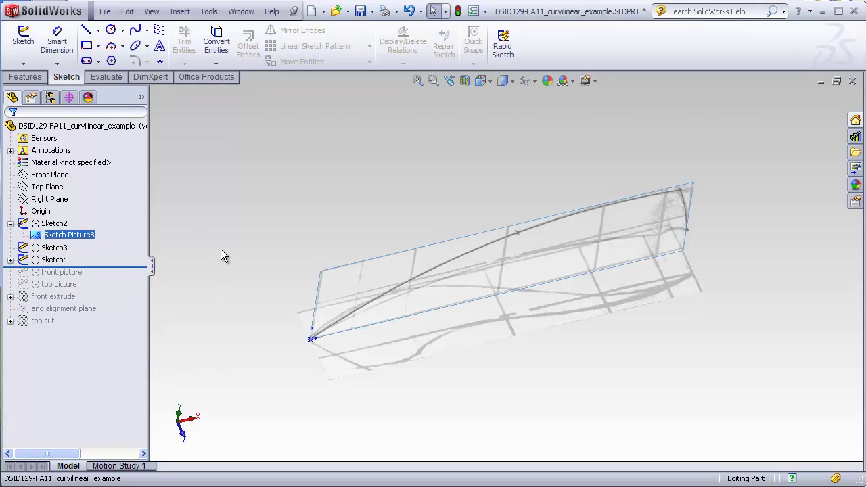
{"action": "left_click", "coordinate": [10, 260]}
{"action": "left_click", "coordinate": [69, 271]}
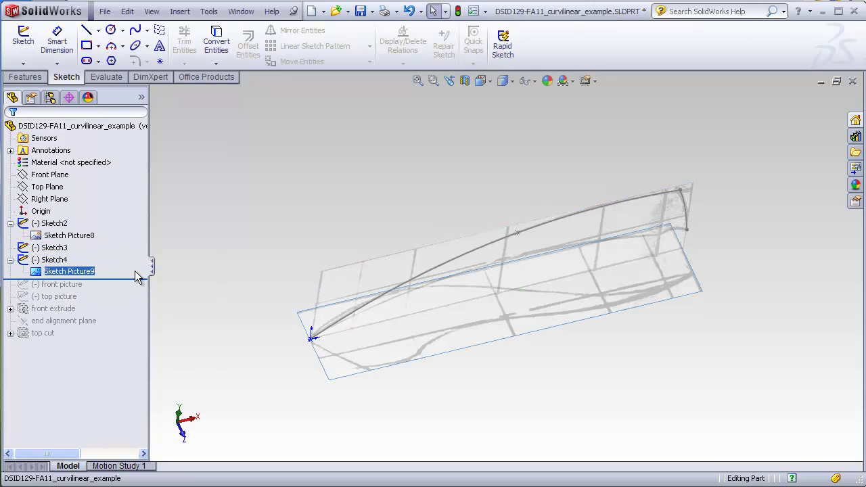
{"action": "left_click", "coordinate": [186, 269]}
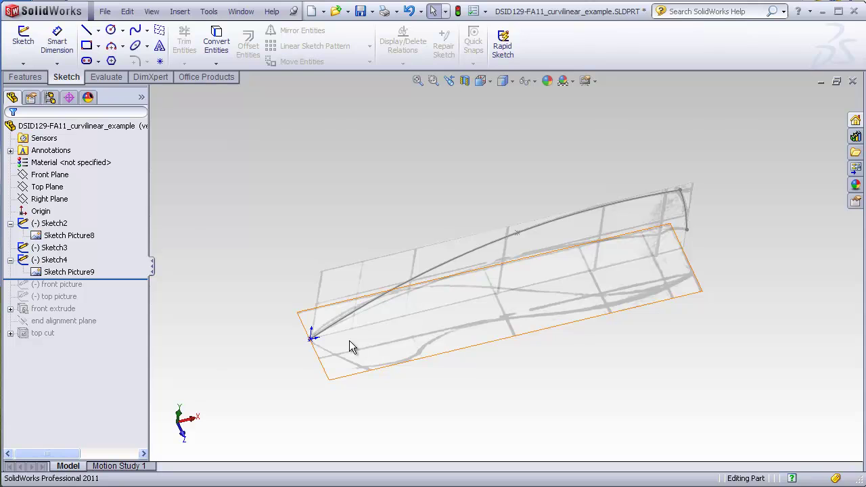
Select Sketch Picture8 and Sketch Picture9, then orbit to a more frontal view
{"action": "left_click", "coordinate": [333, 289]}
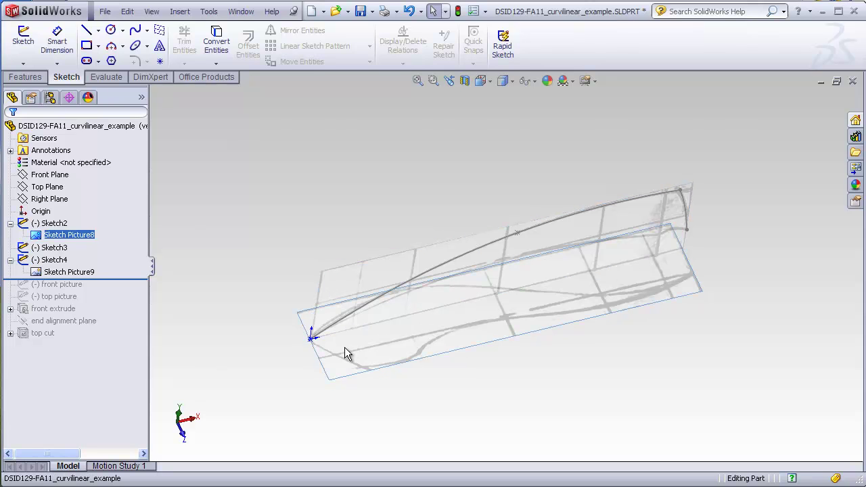
{"action": "left_click", "coordinate": [345, 348]}
{"action": "middle_click_drag", "start_coordinate": [277, 368], "coordinate": [277, 325]}
{"action": "mouse_move", "coordinate": [484, 332]}
{"action": "middle_mouse_down"}
{"action": "mouse_move", "coordinate": [457, 312]}
{"action": "mouse_move", "coordinate": [460, 327]}
{"action": "middle_mouse_up"}
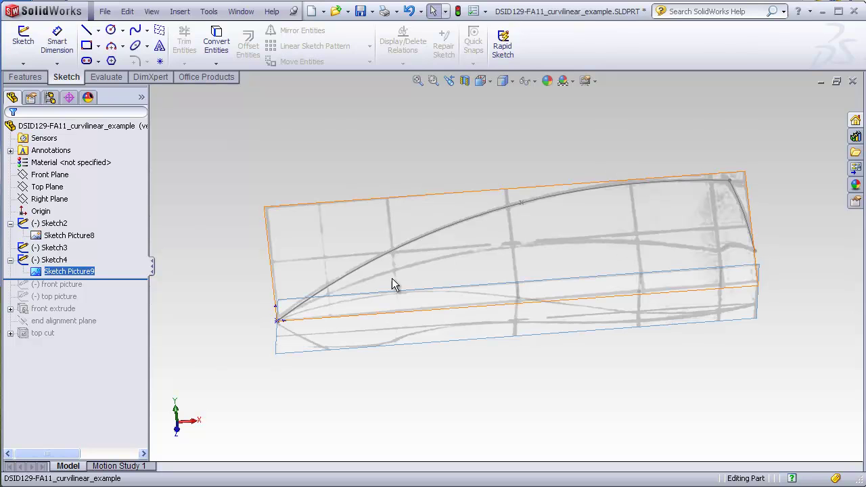